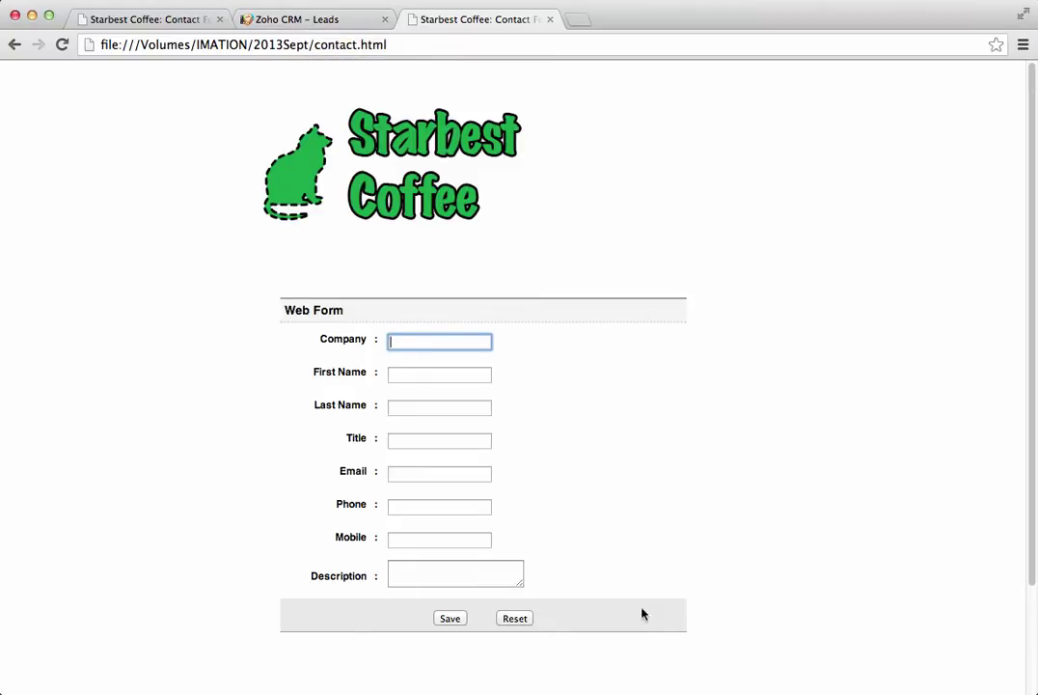
Step: Switch to the Zoho CRM Leads tab, glance at the contact form tab, then return to Leads
left_click(295, 27)
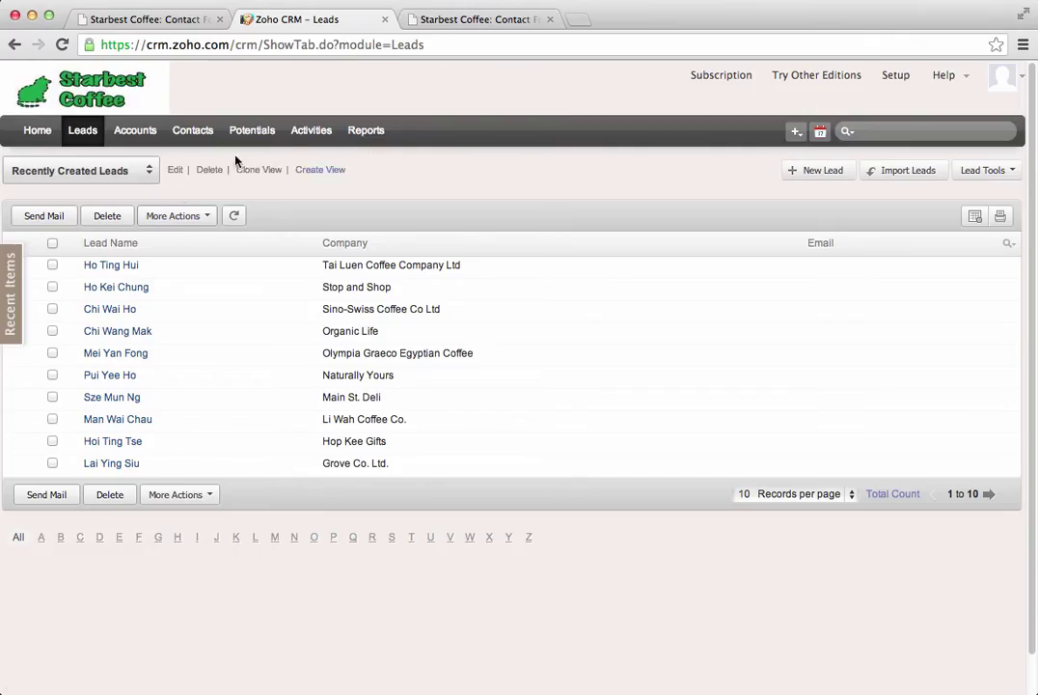
left_click(478, 23)
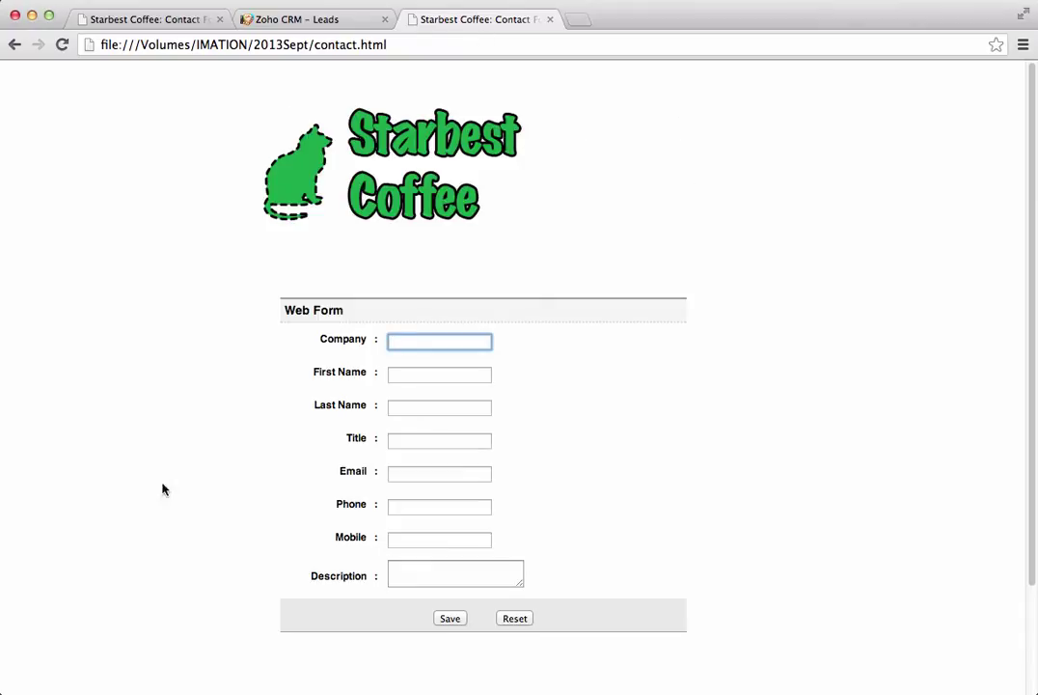
left_click(314, 19)
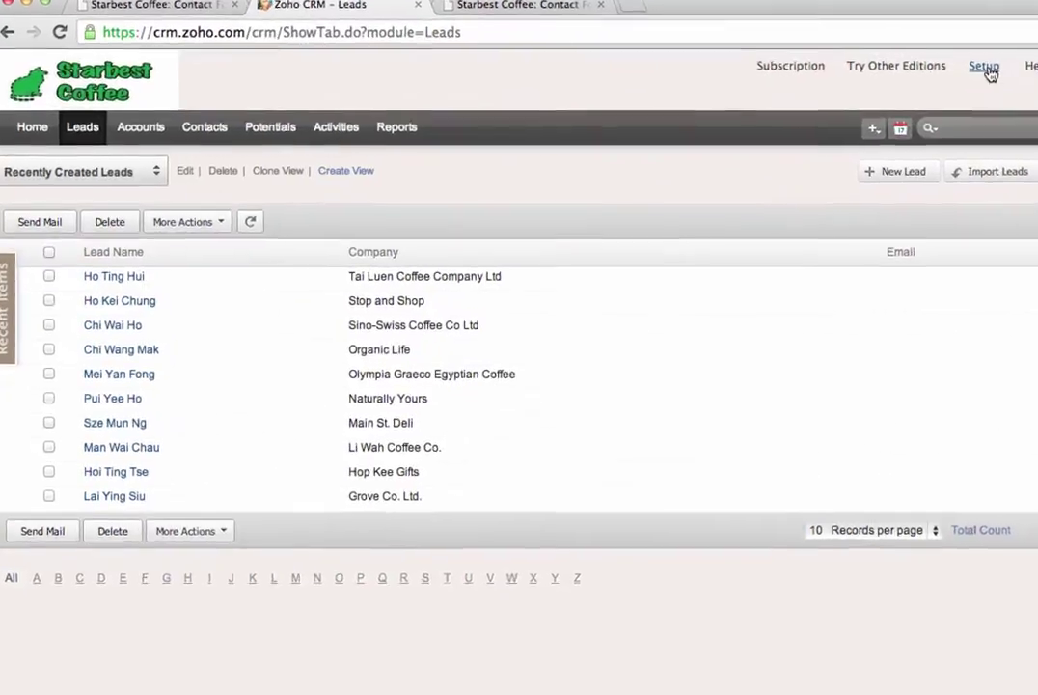
Step: Go to Setup's Website Integration page on the Web-To-Lead Form section
left_click(895, 74)
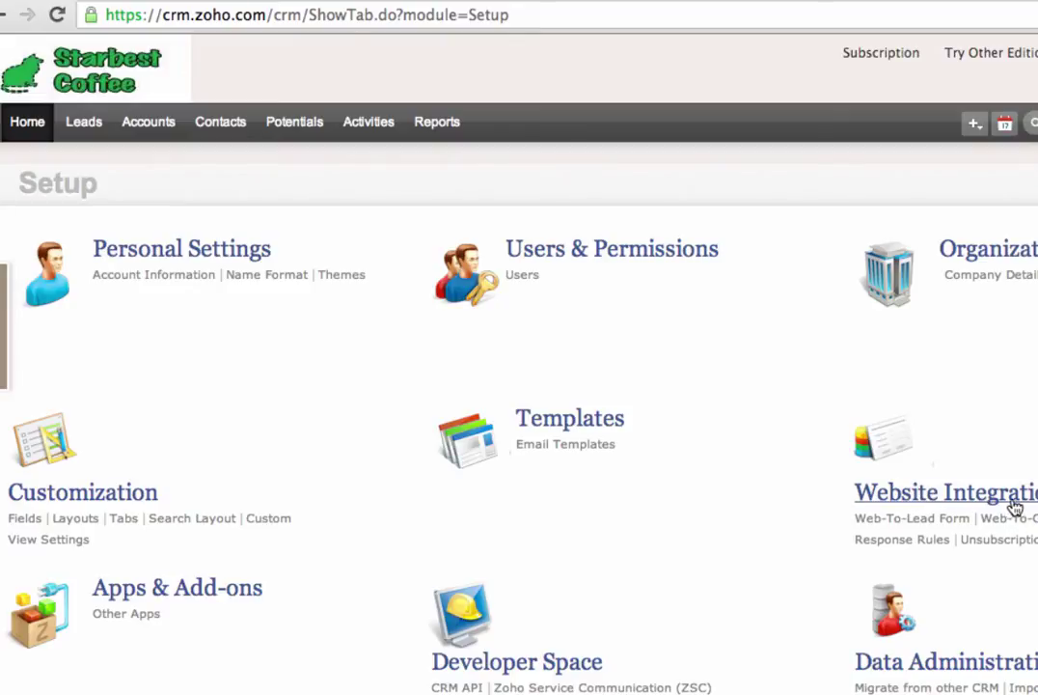
left_click(922, 524)
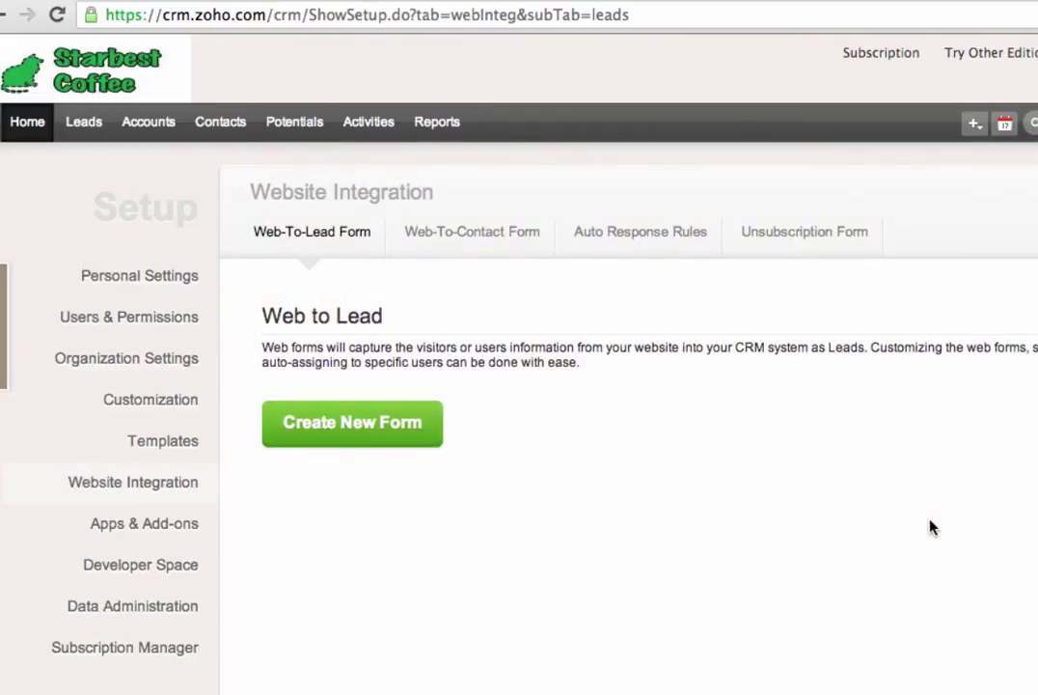
left_click(383, 436)
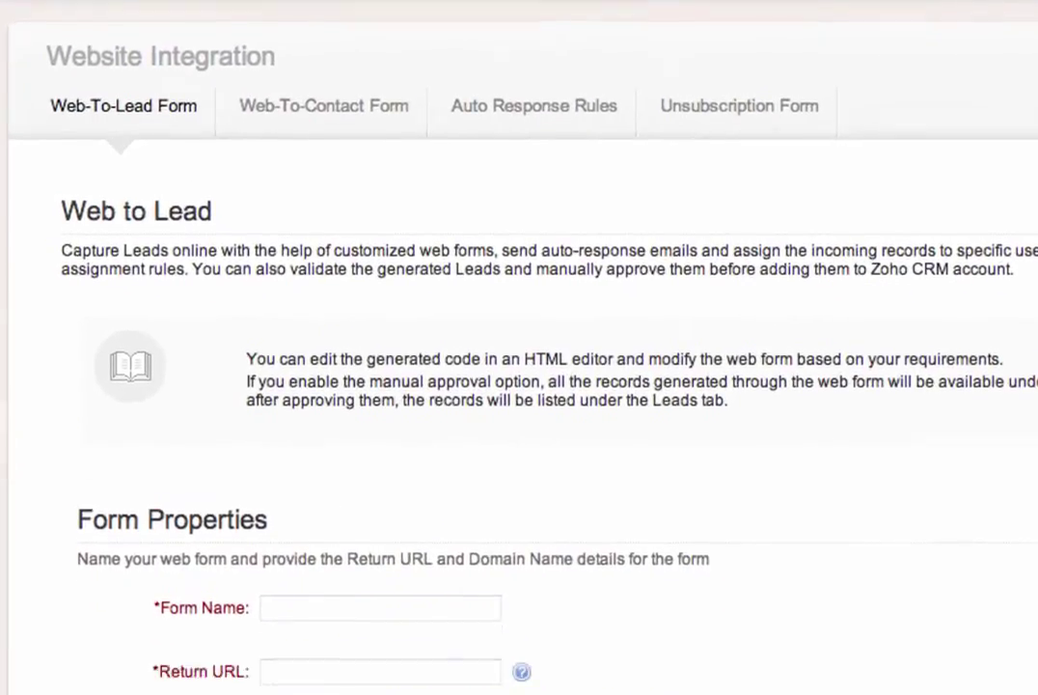
left_click(478, 232)
type("Starbest Cof")
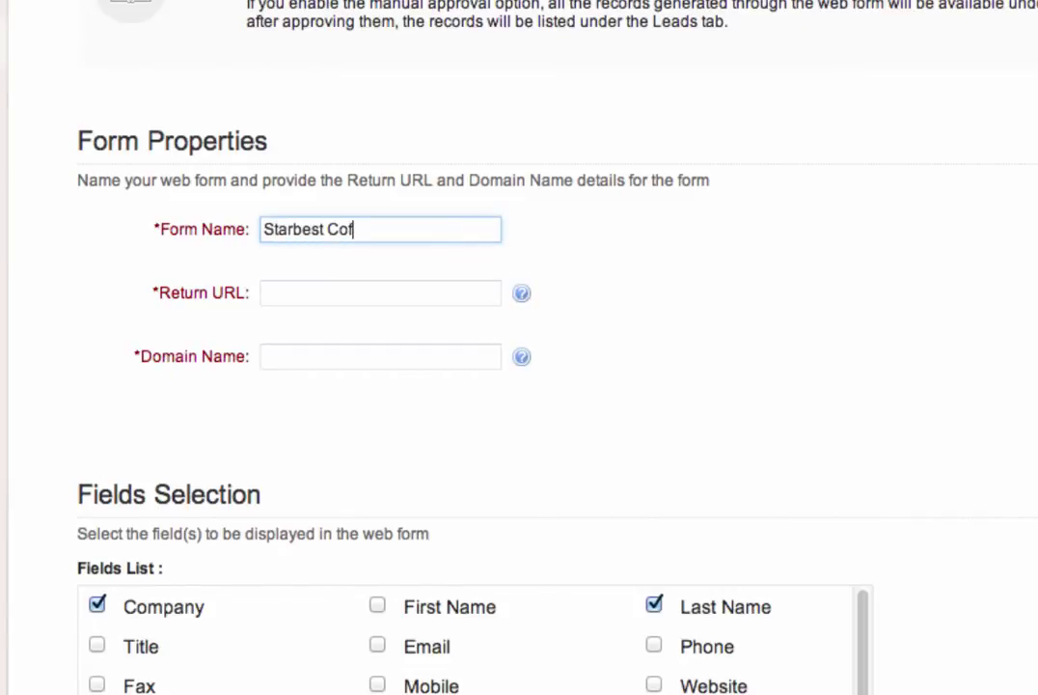
type("fee Contact")
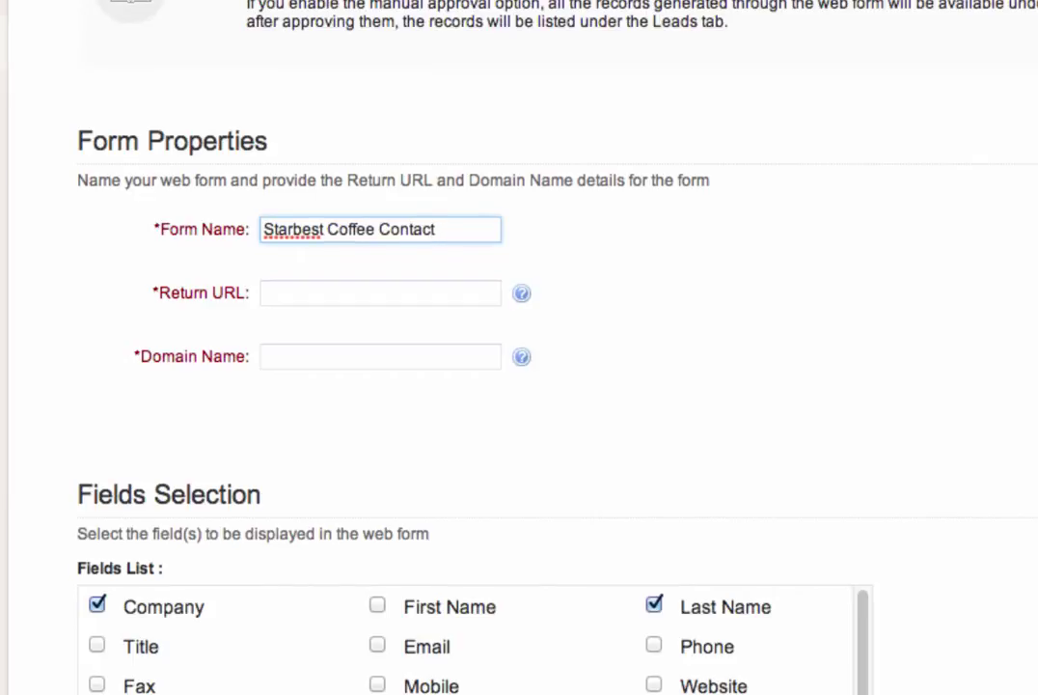
type(" Form")
left_click(329, 294)
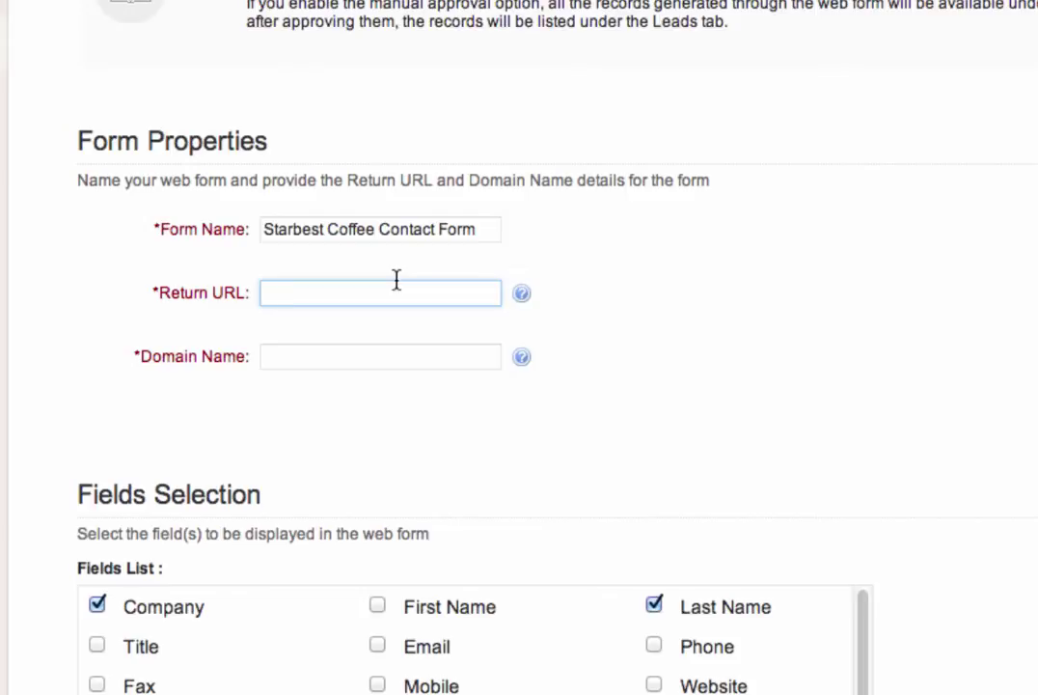
type("http://mangobango.brin")
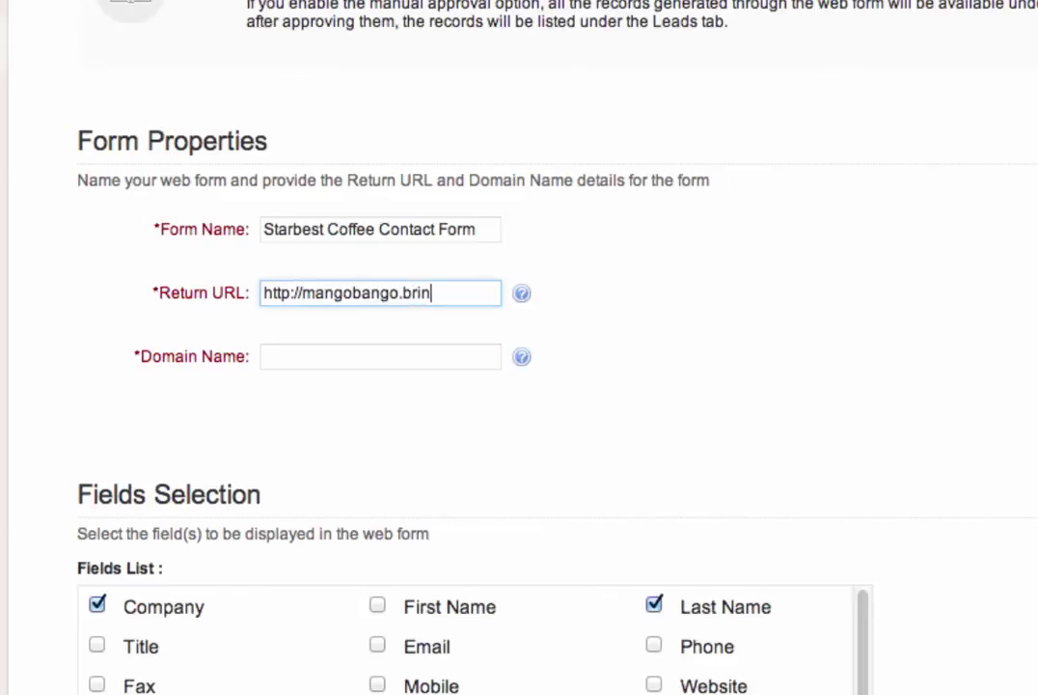
type("kster.net/")
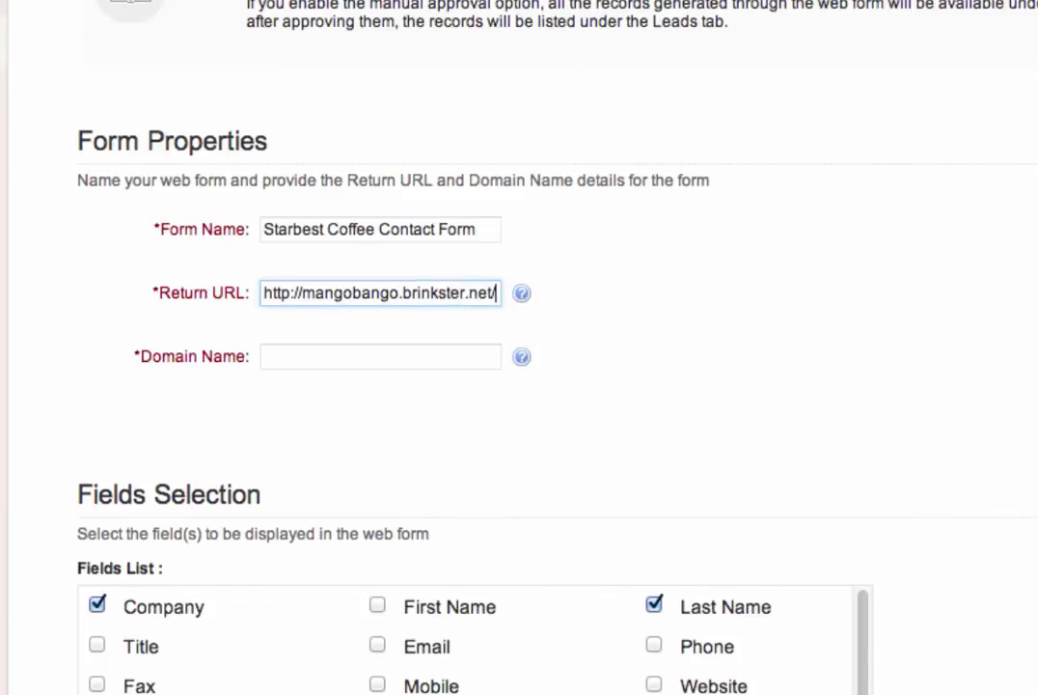
type("thankyou.h")
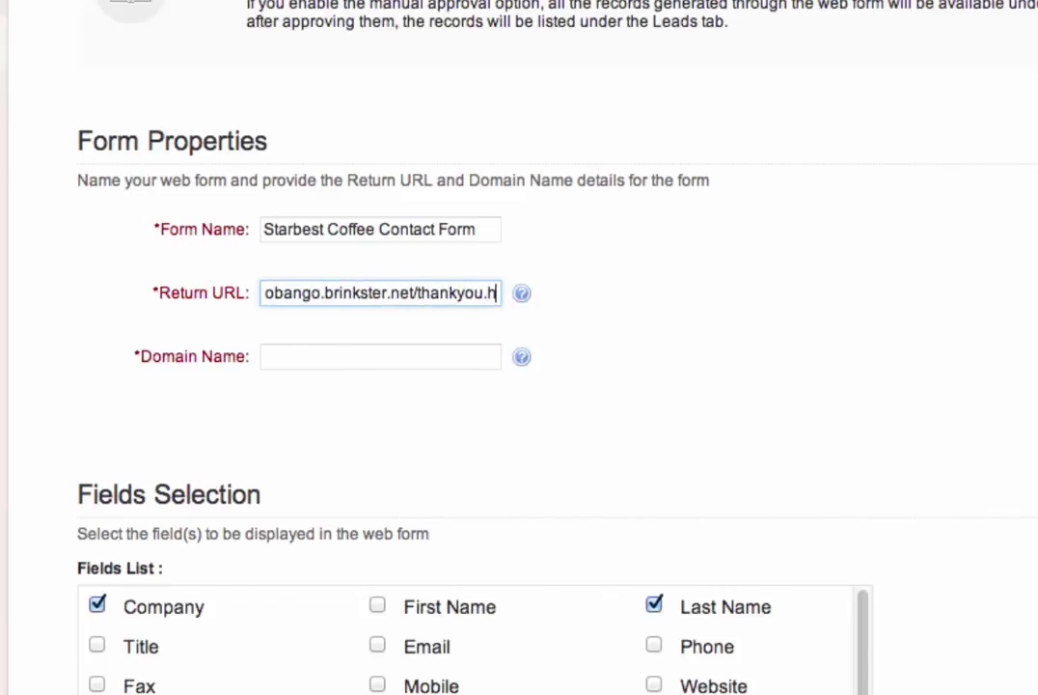
type("tml")
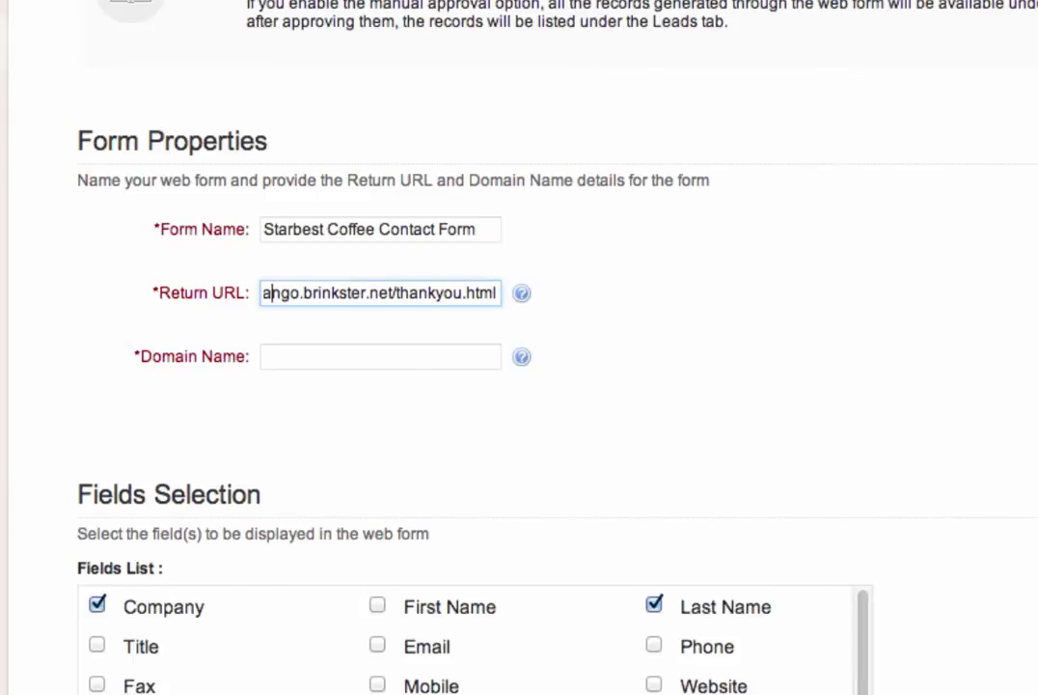
key("Home")
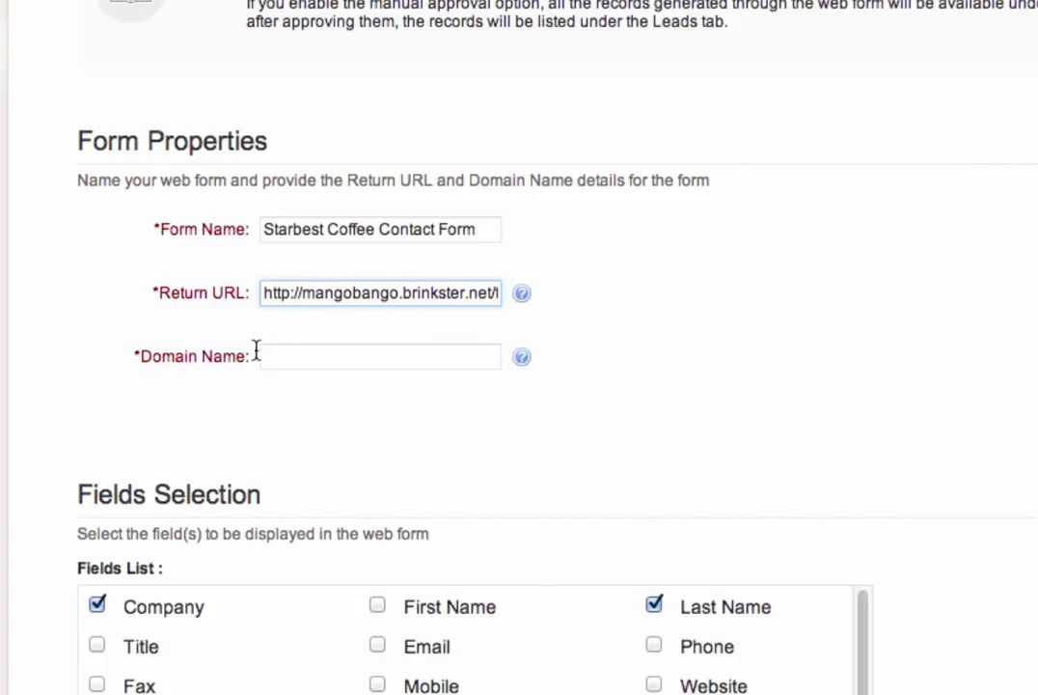
left_click(298, 355)
type("*")
Step: Tick First Name, Title, Email, Mobile and Description in the form's Fields List
scroll(519, 386, "down", 10)
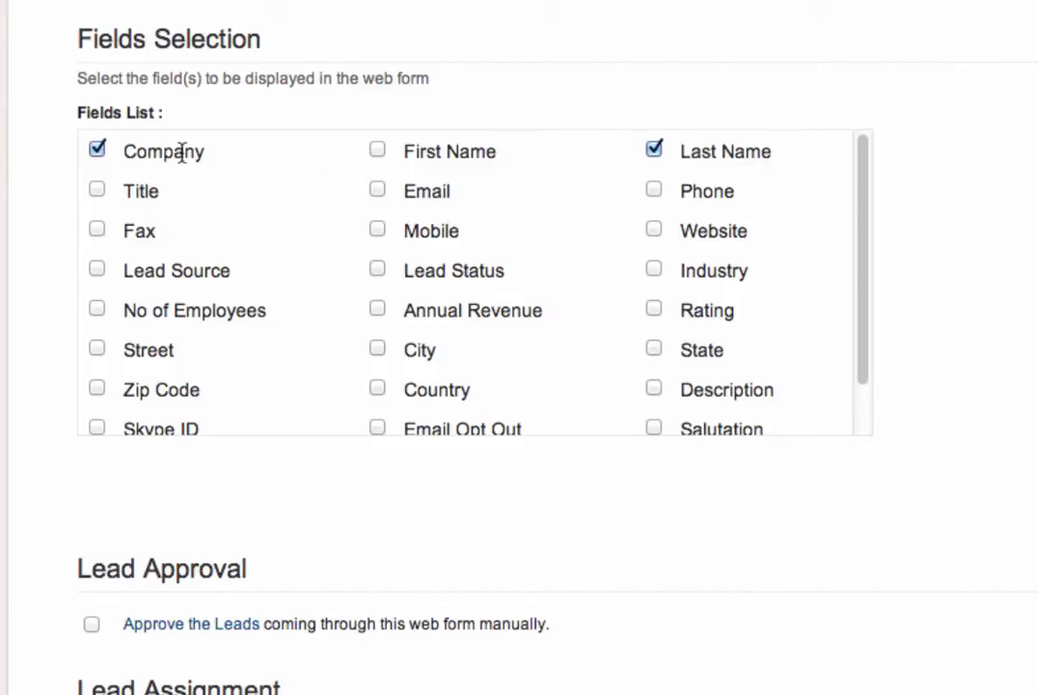
left_click(377, 152)
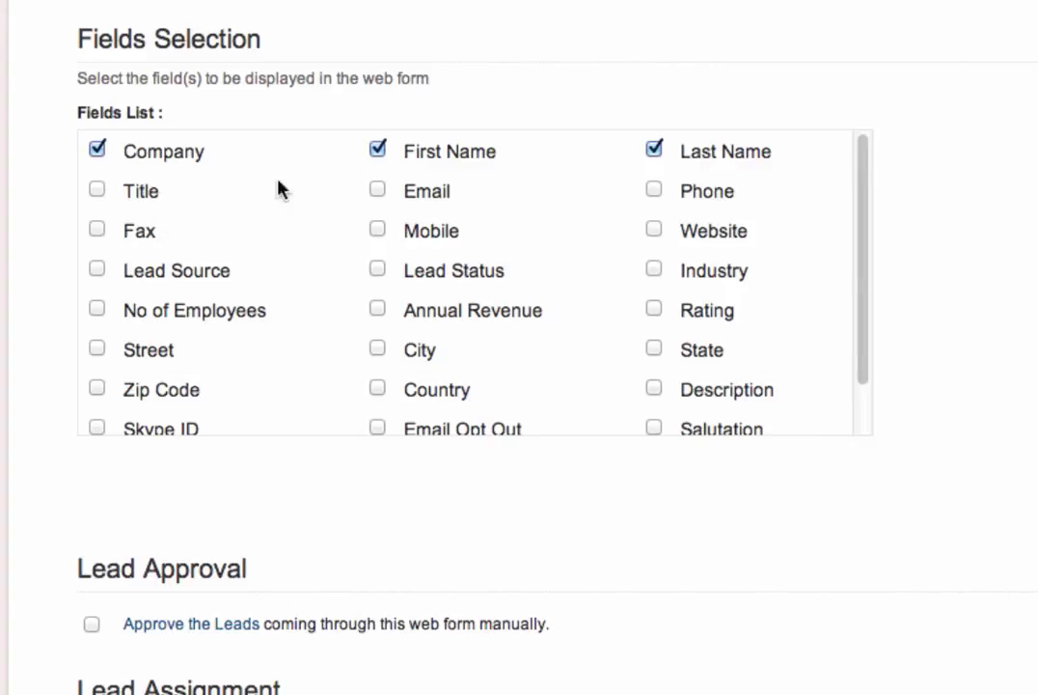
left_click(96, 191)
left_click(378, 191)
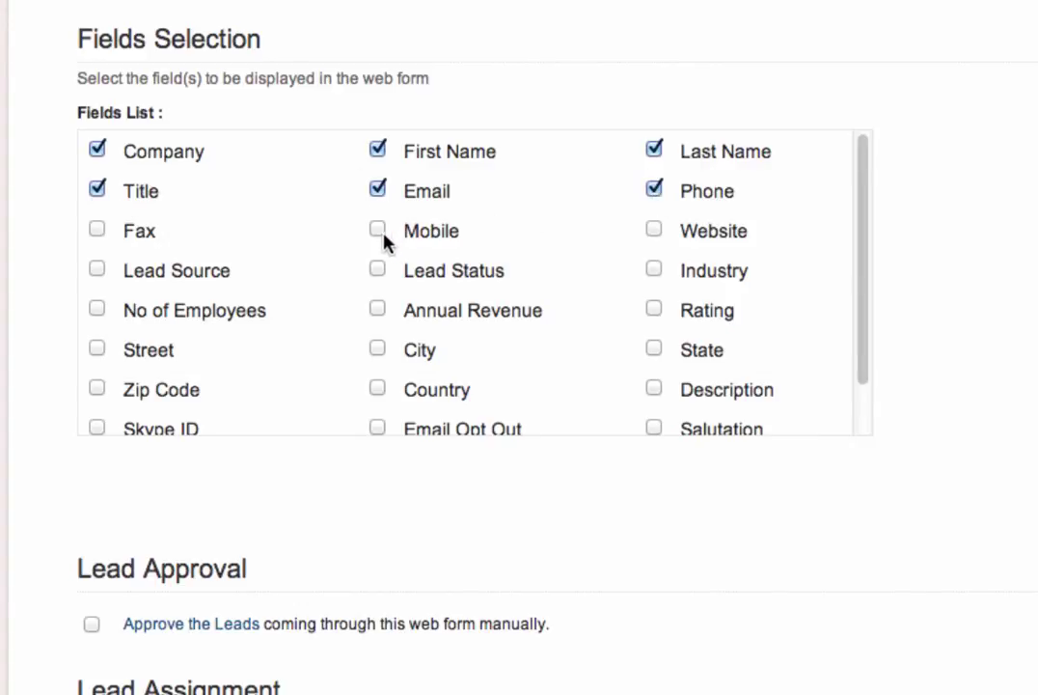
left_click(379, 233)
left_click_drag(866, 329, 871, 383)
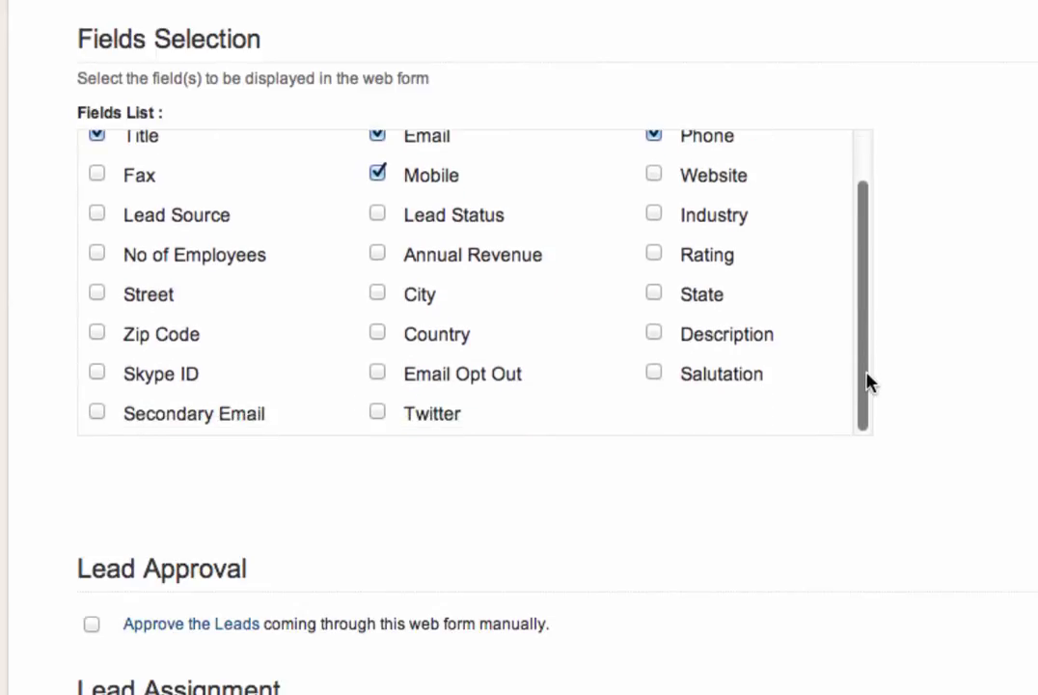
left_click(655, 336)
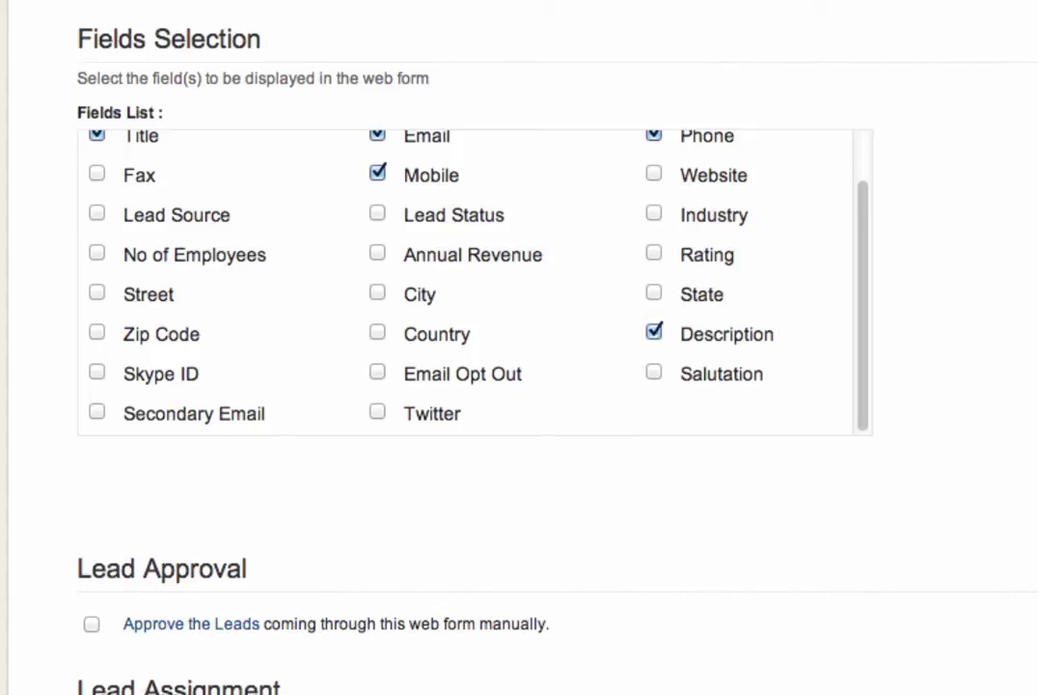
scroll(925, 494, "down", 5)
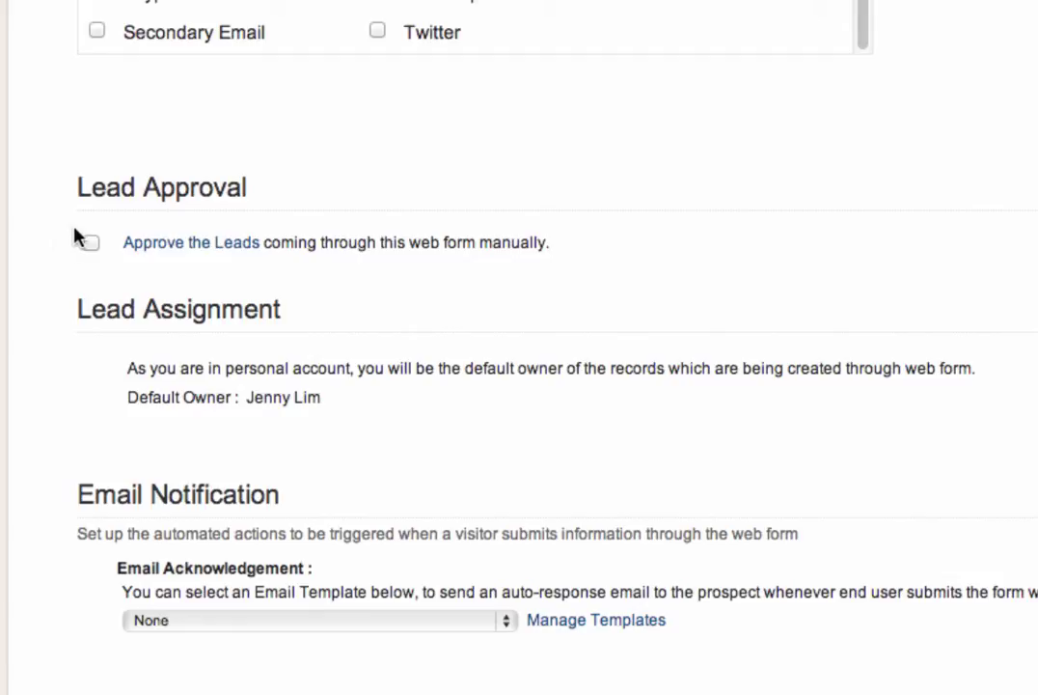
Step: Enable manual approval of leads from this form and save with Save & Next
left_click(92, 244)
scroll(482, 420, "down", 5)
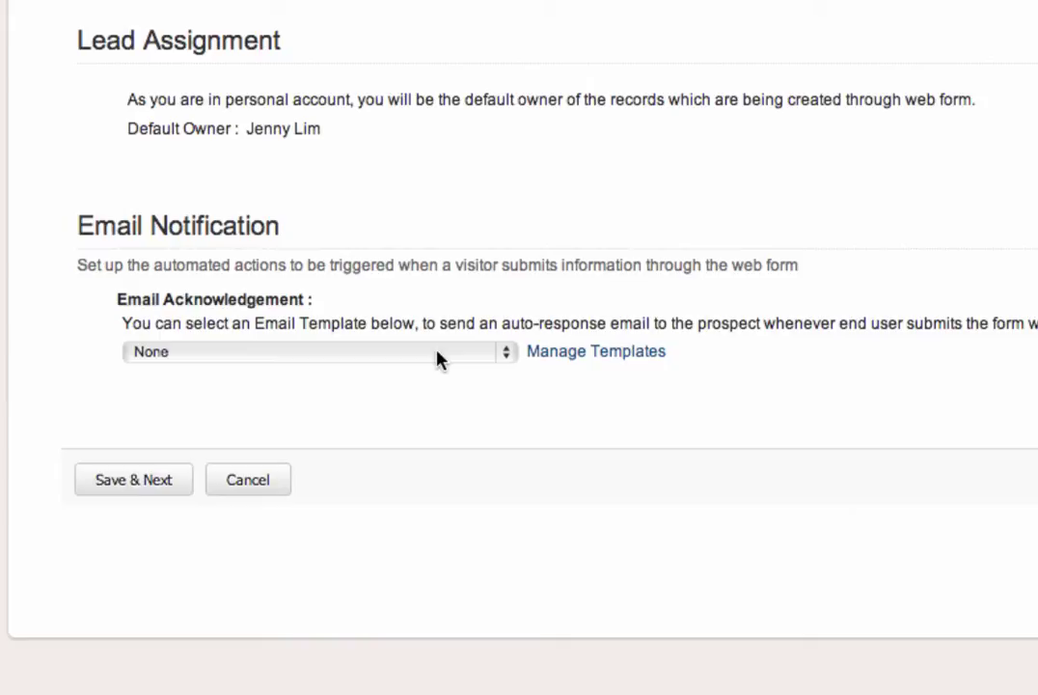
left_click(133, 479)
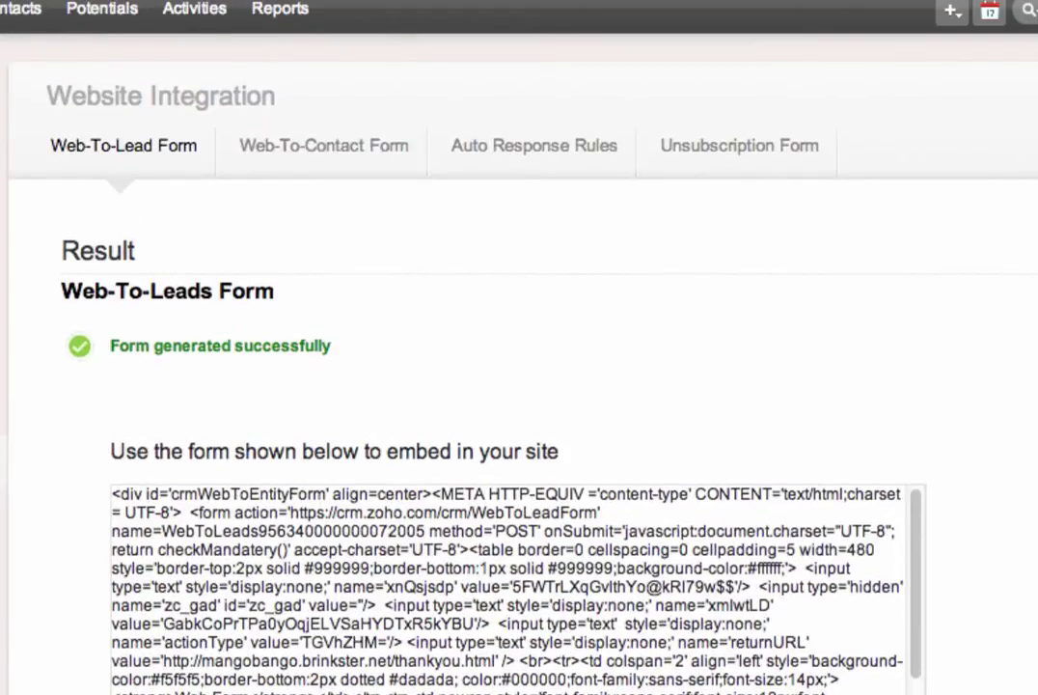
Step: Select all the generated Web-to-Leads HTML code and copy it
scroll(504, 349, "down", 5)
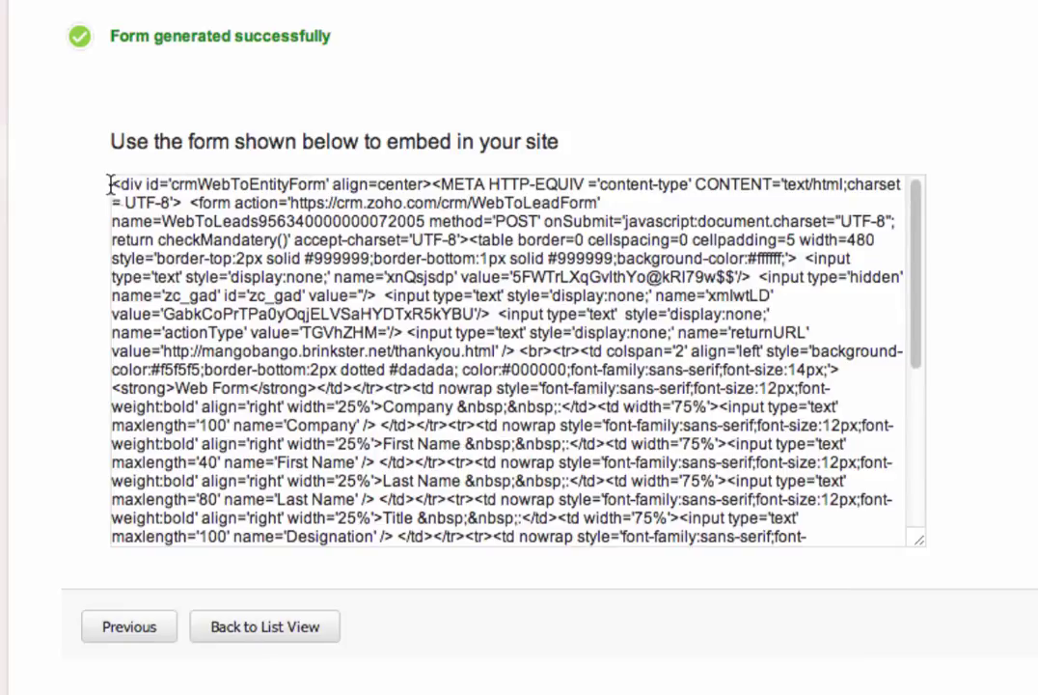
left_click_drag(920, 315, 926, 294)
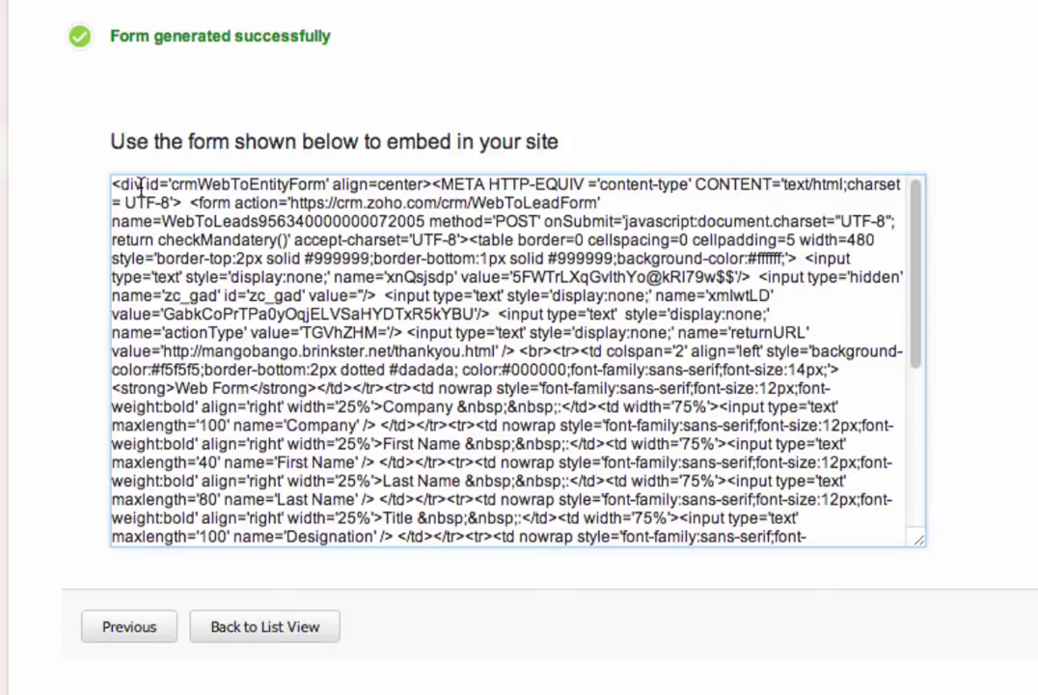
left_click_drag(112, 184, 760, 584)
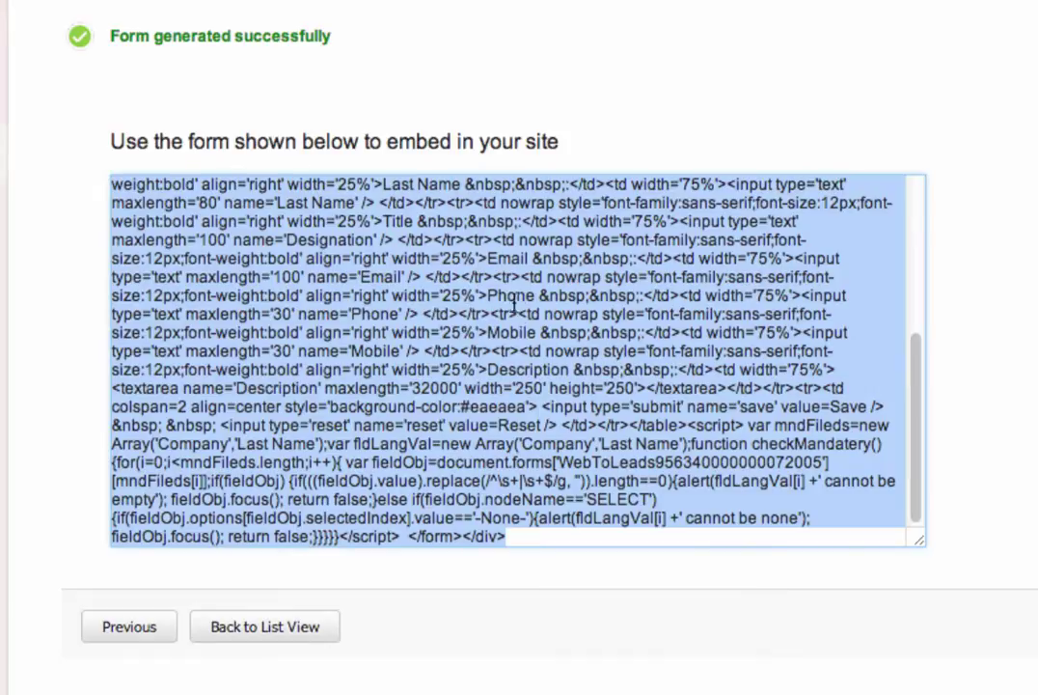
right_click(426, 243)
left_click(506, 350)
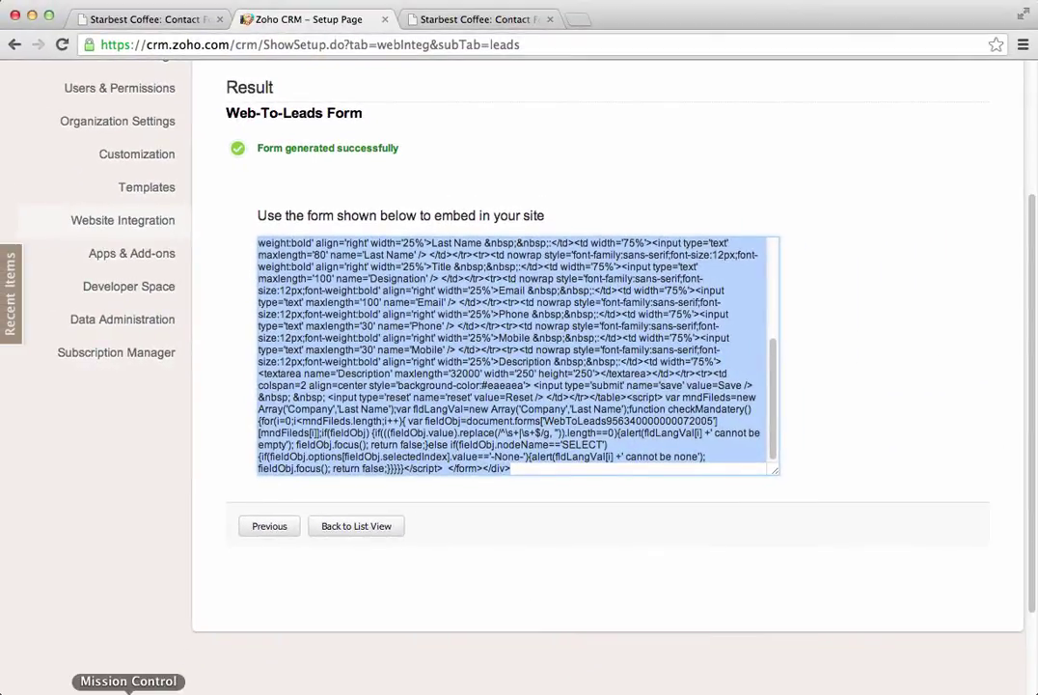
key("F4")
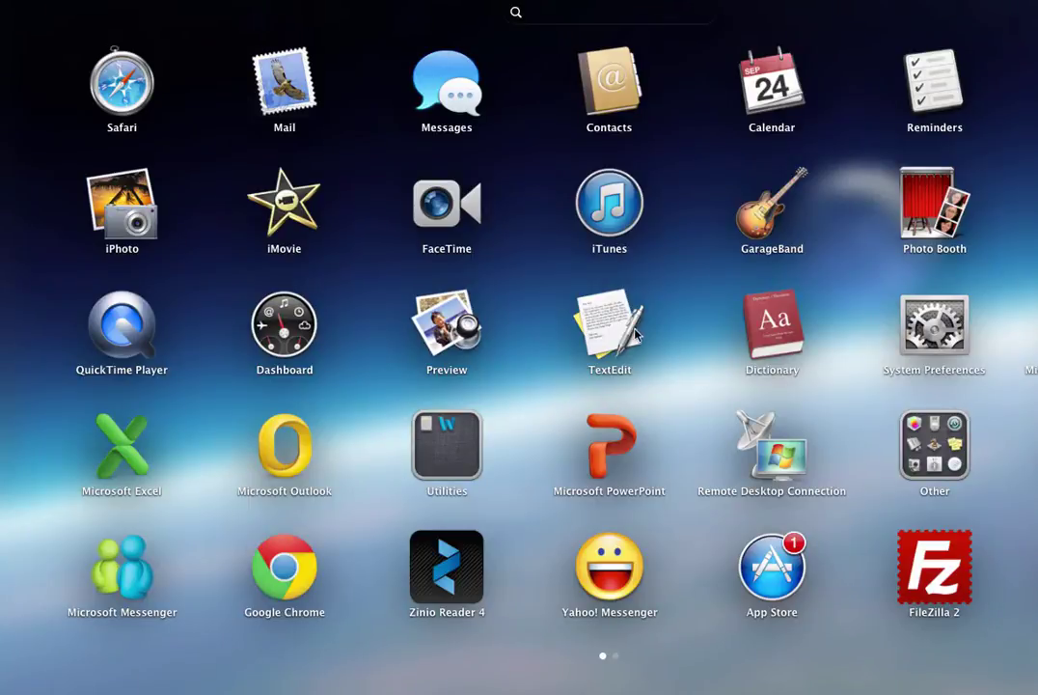
Step: Open contact.html from recent files in TextEdit
left_click(603, 323)
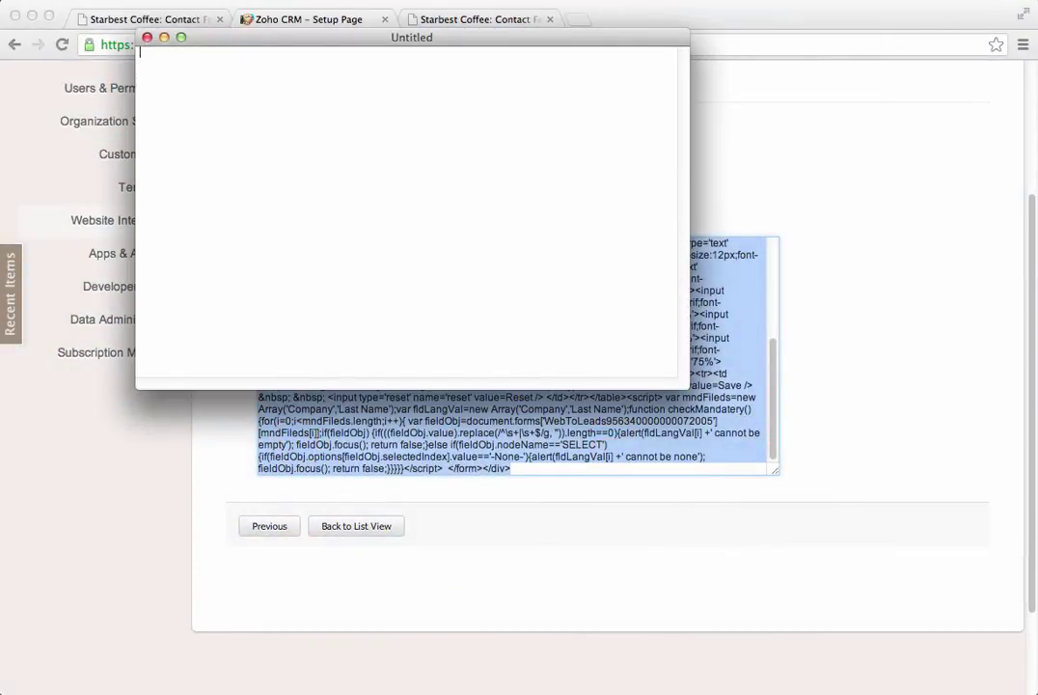
left_click(126, 2)
mouse_move(179, 42)
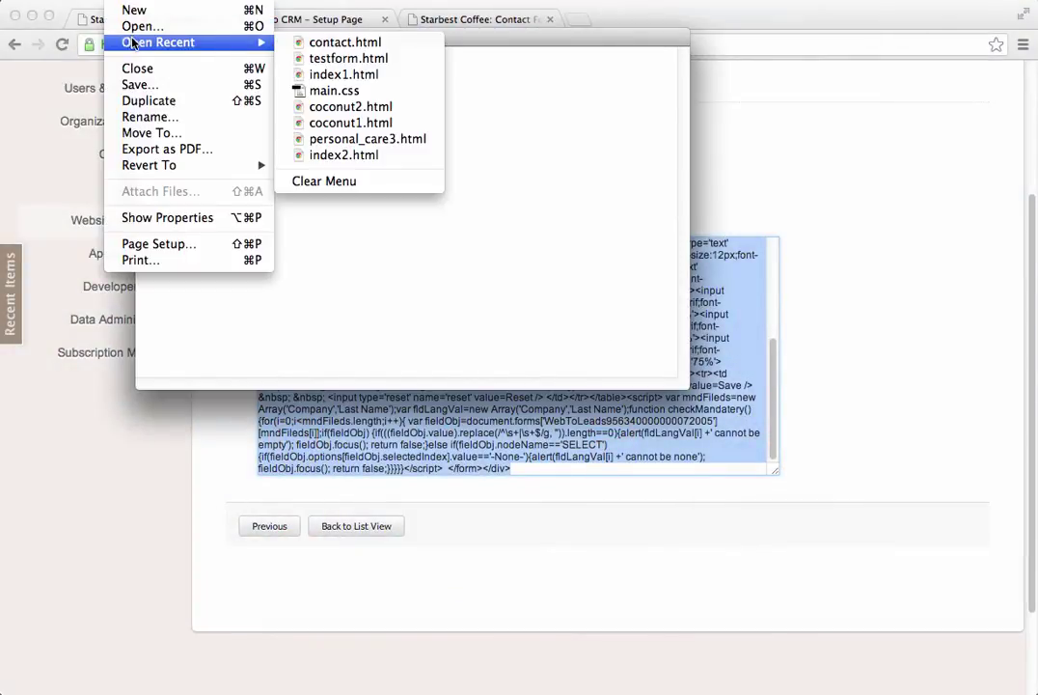
left_click(347, 43)
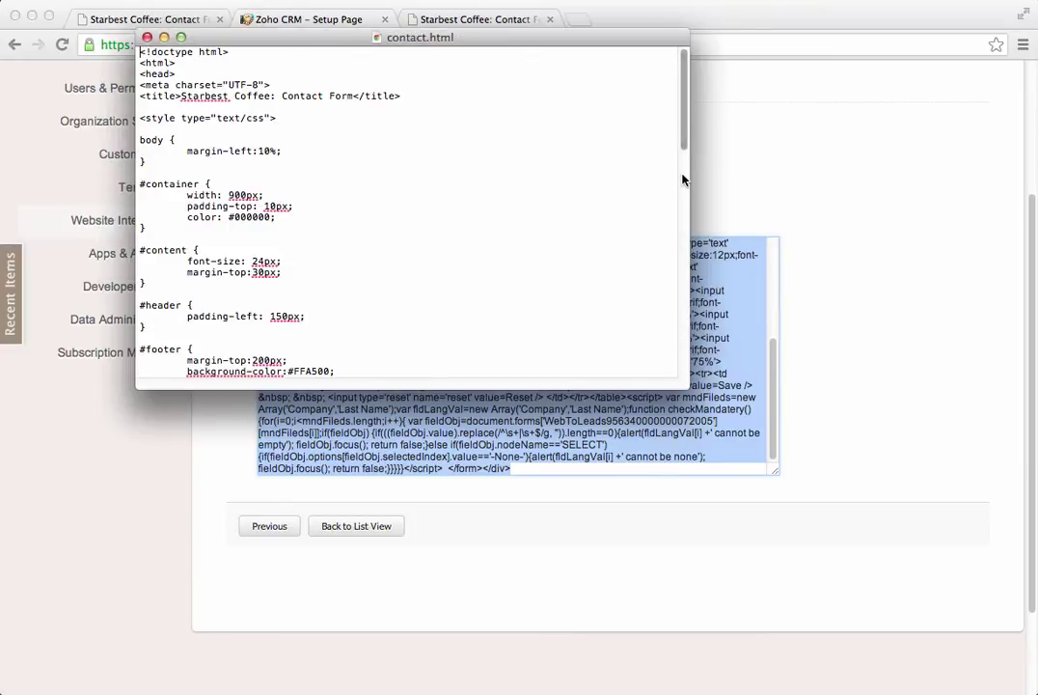
scroll(575, 108, "down", 5)
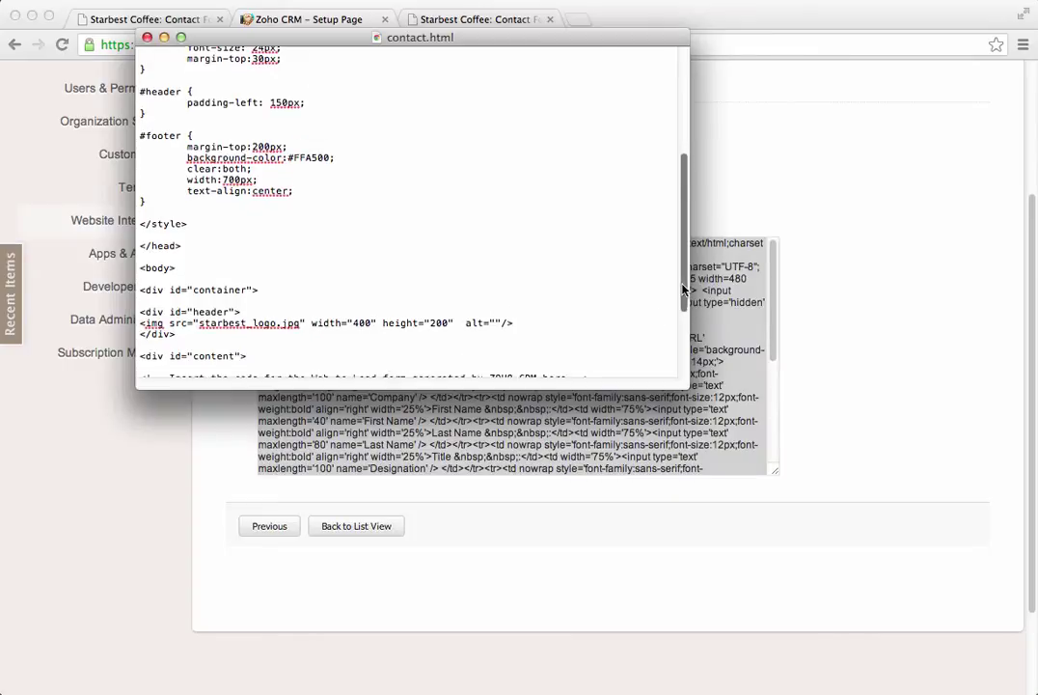
scroll(683, 289, "down", 3)
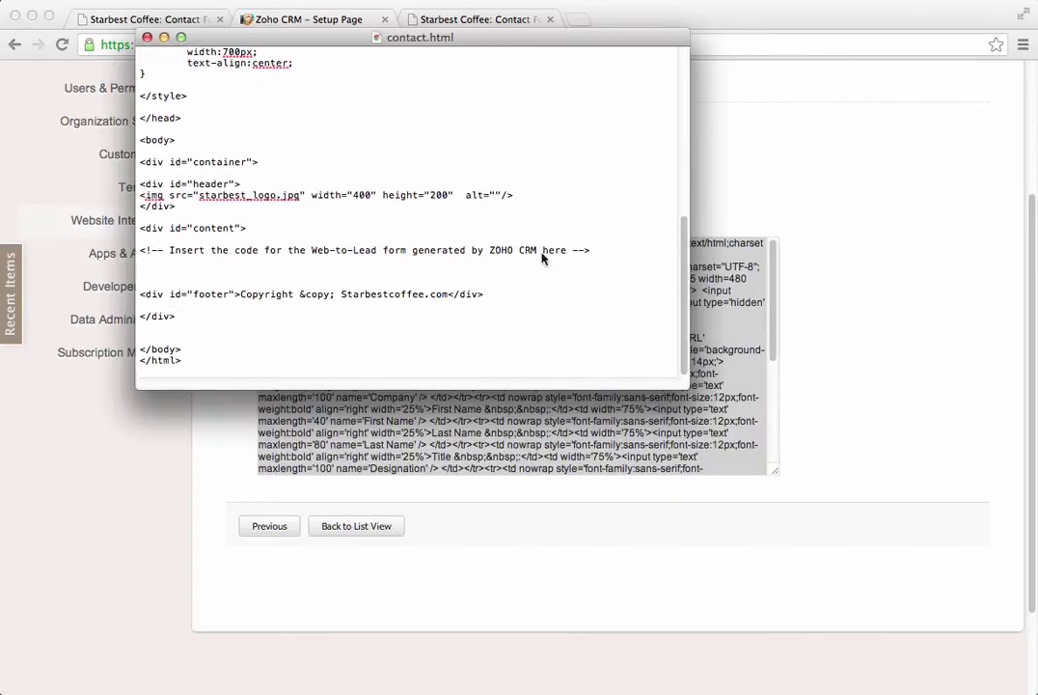
Step: Paste the form code below the ZOHO insert comment, add a blank line, and save contact.html
left_click(145, 272)
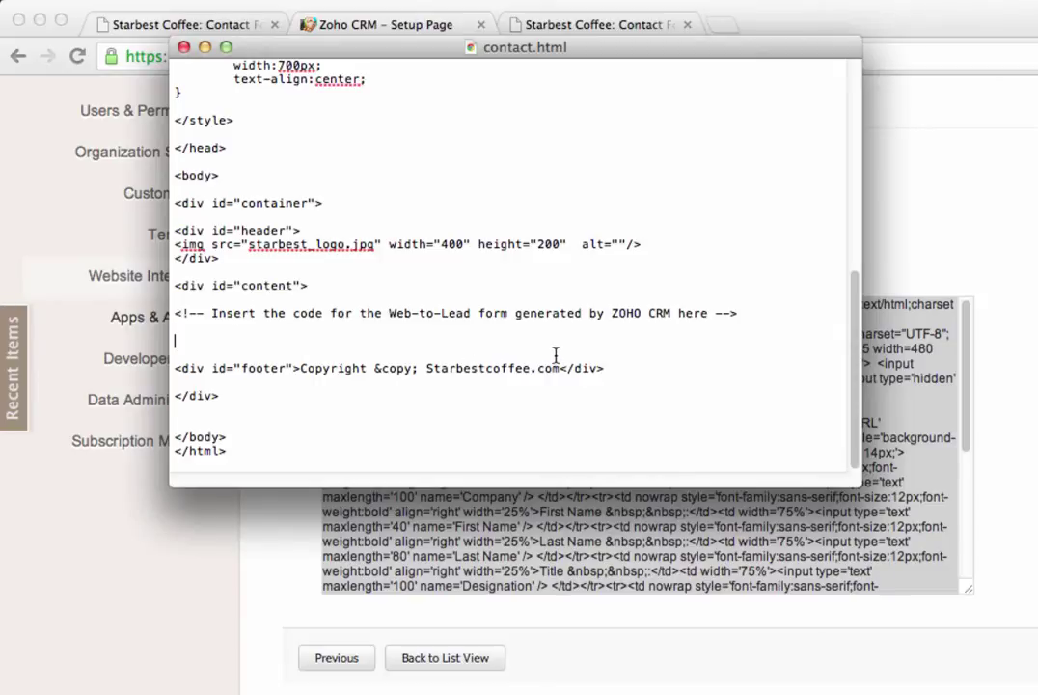
right_click(234, 339)
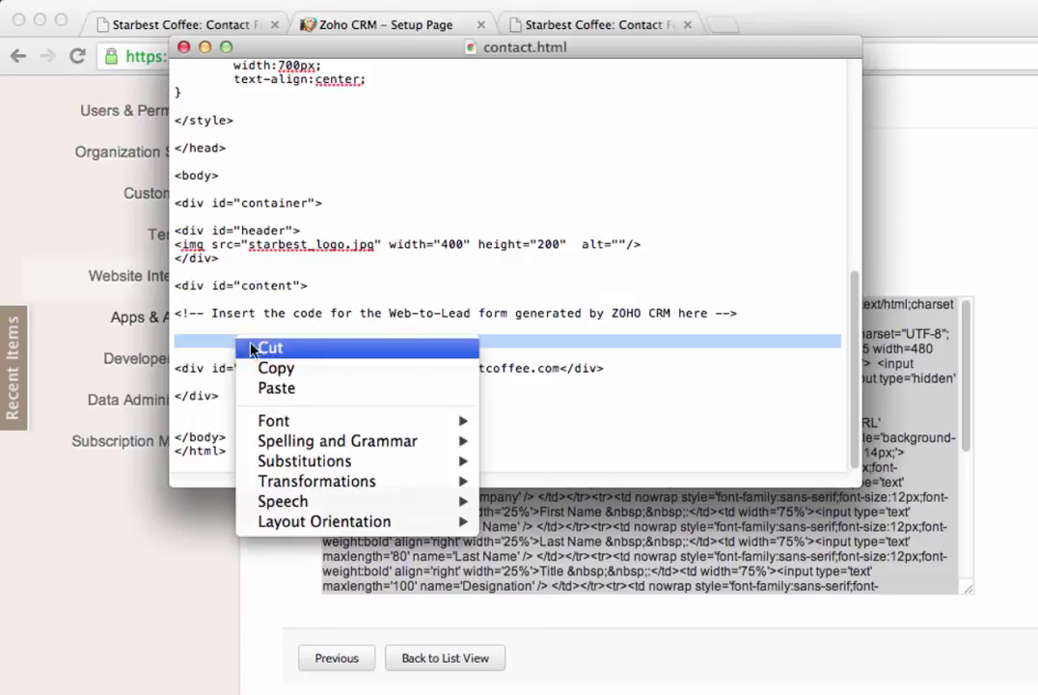
left_click(277, 387)
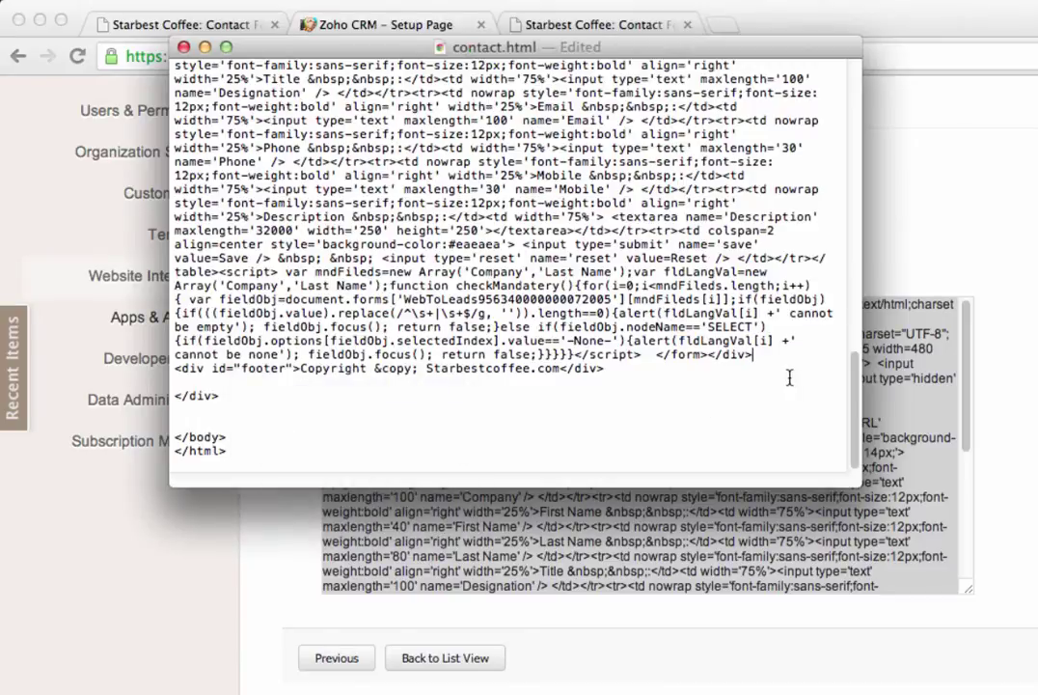
key("Return")
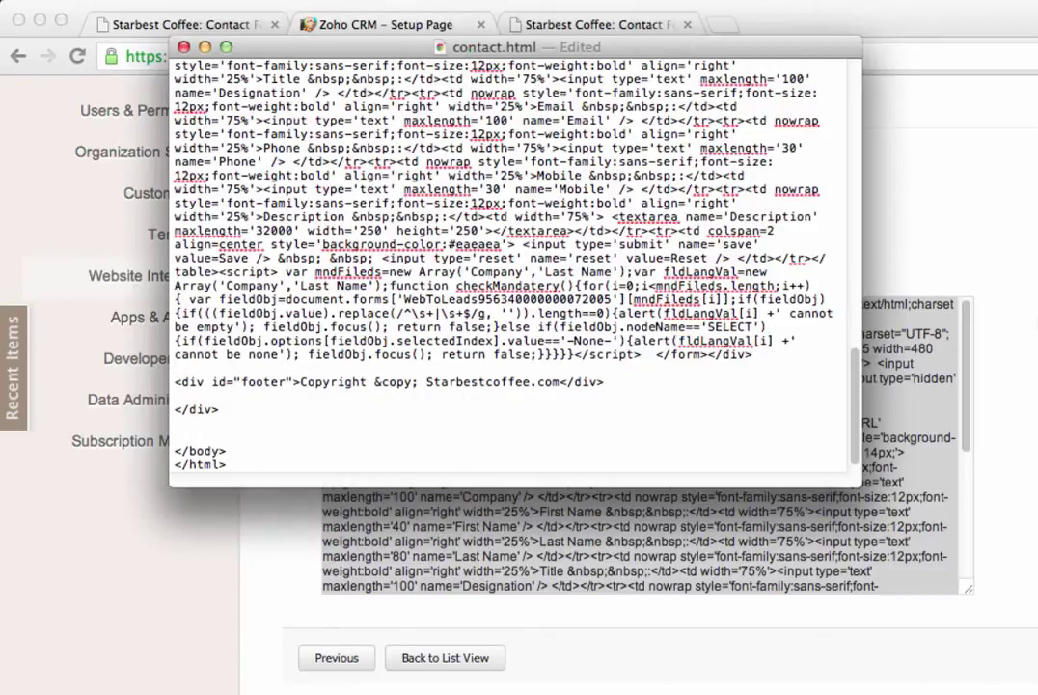
scroll(717, 319, "up", 10)
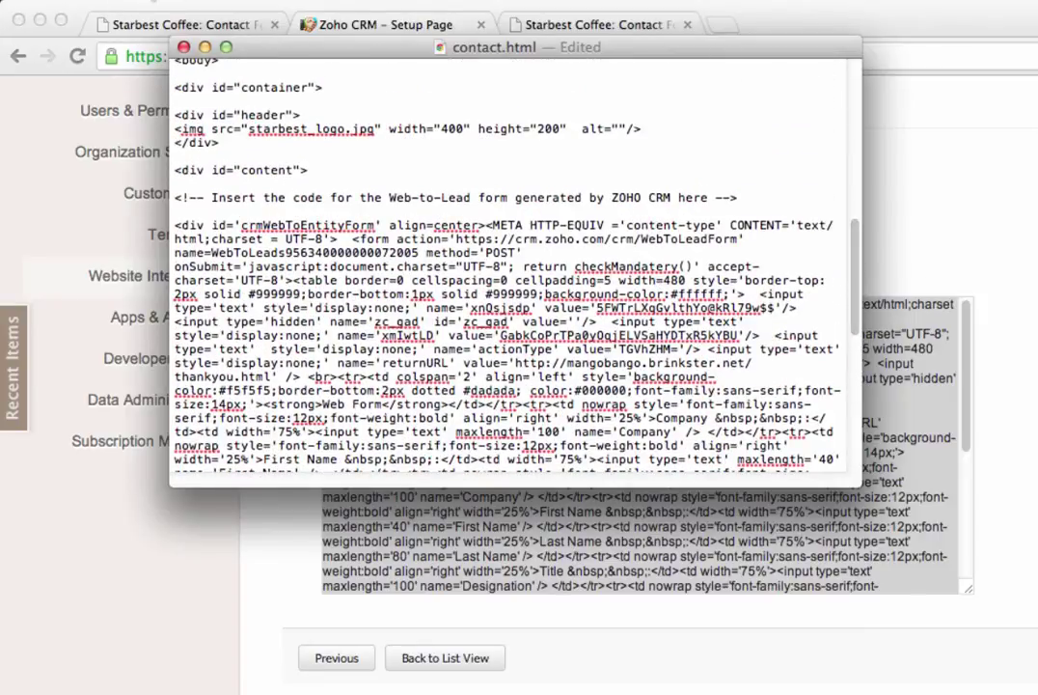
left_click(144, 1)
left_click(199, 108)
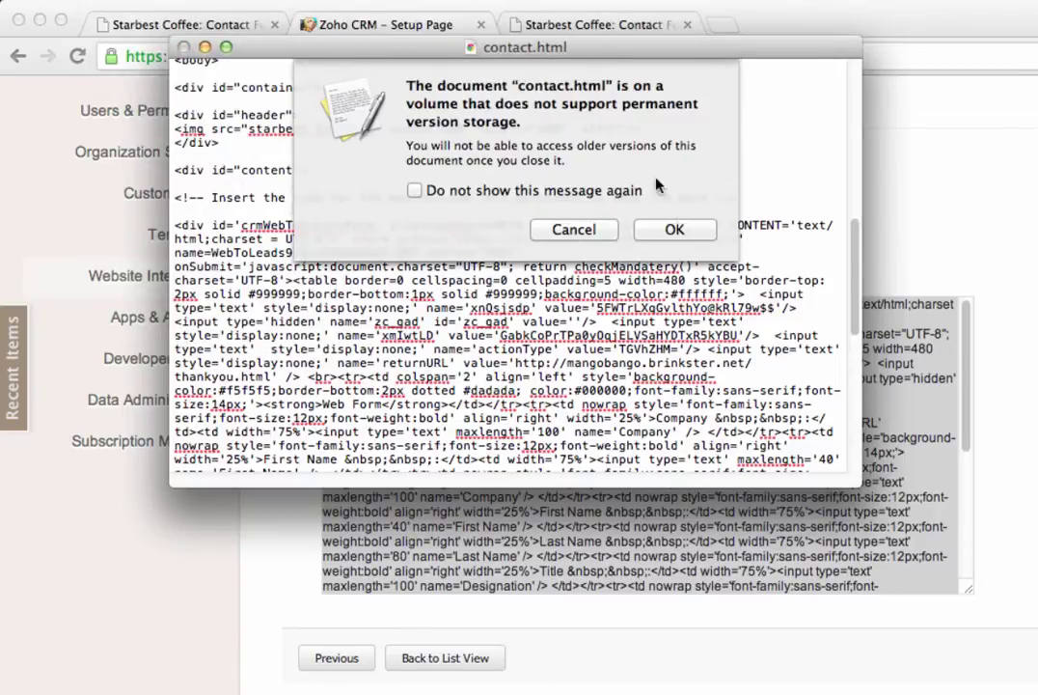
left_click(675, 228)
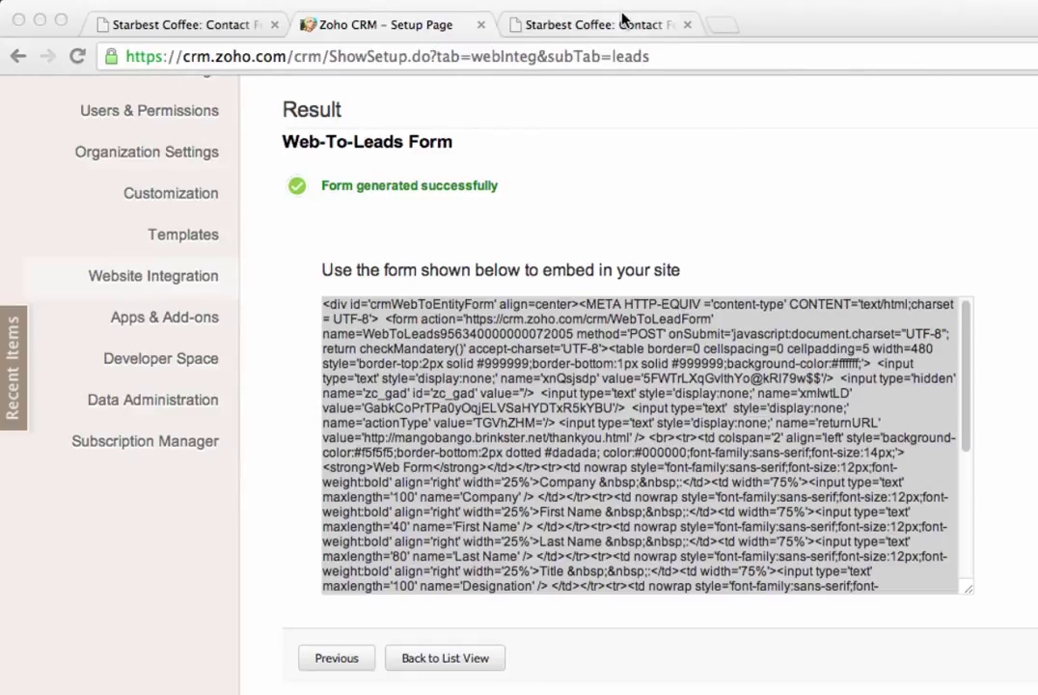
Step: Open contact.html from the IMATION drive's 2013Sept folder in a new Chrome tab
left_click(724, 26)
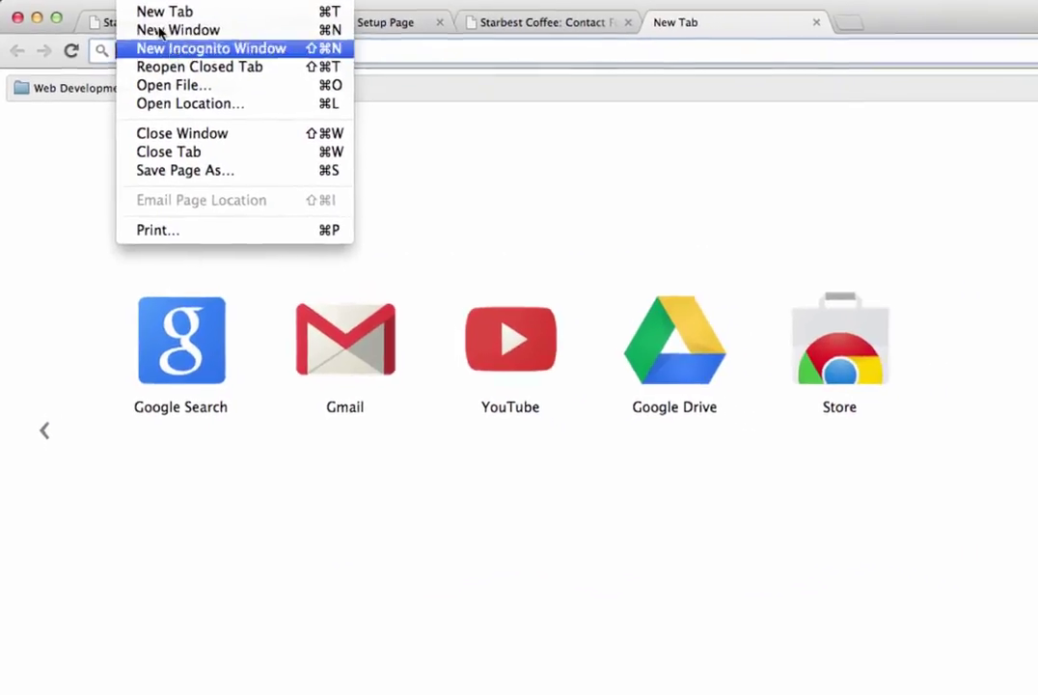
left_click(199, 96)
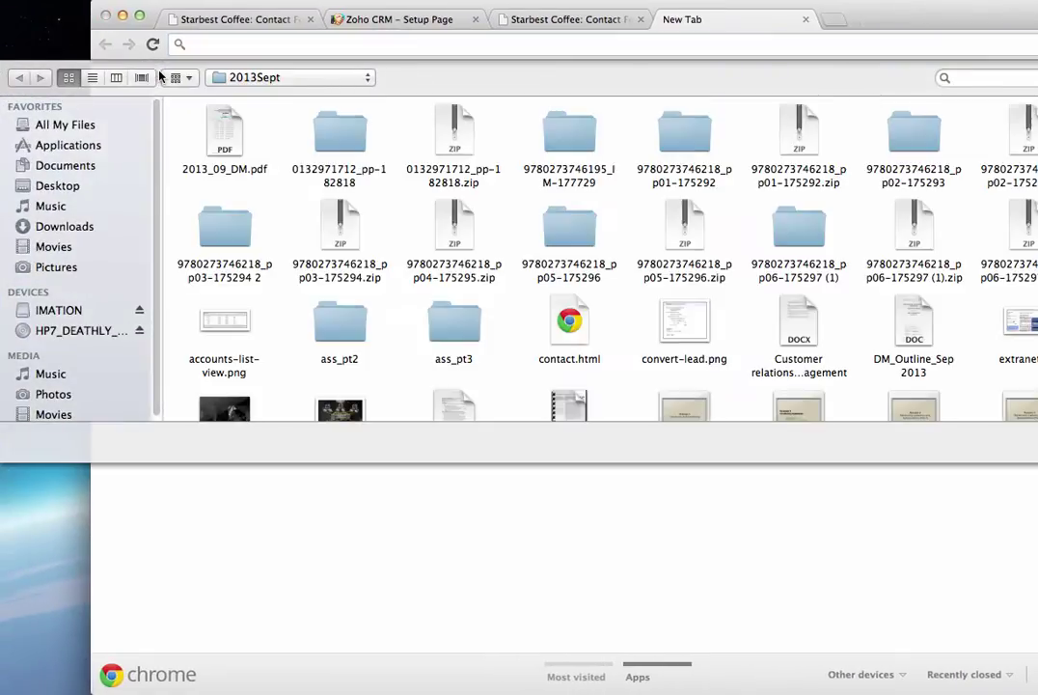
left_click(88, 313)
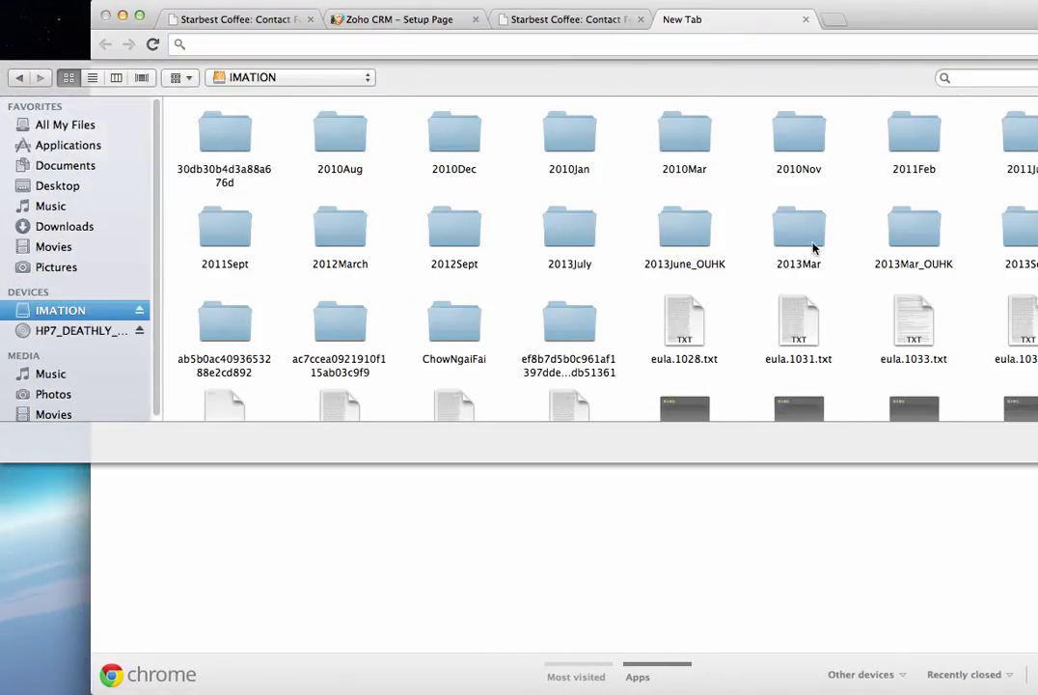
double_click(1010, 228)
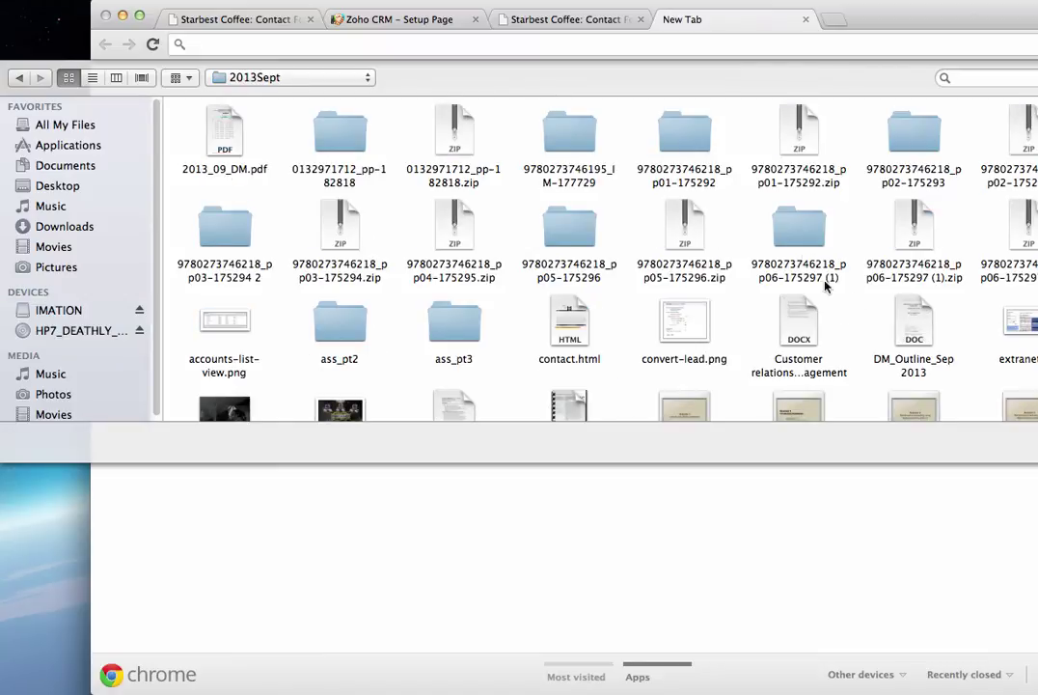
left_click(570, 331)
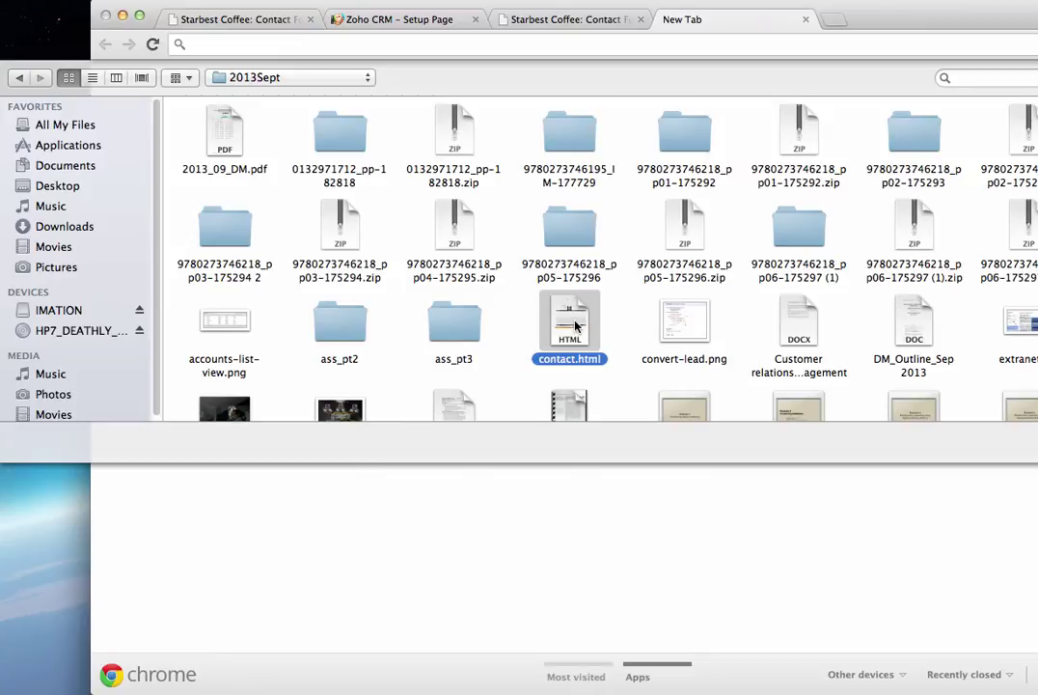
double_click(572, 326)
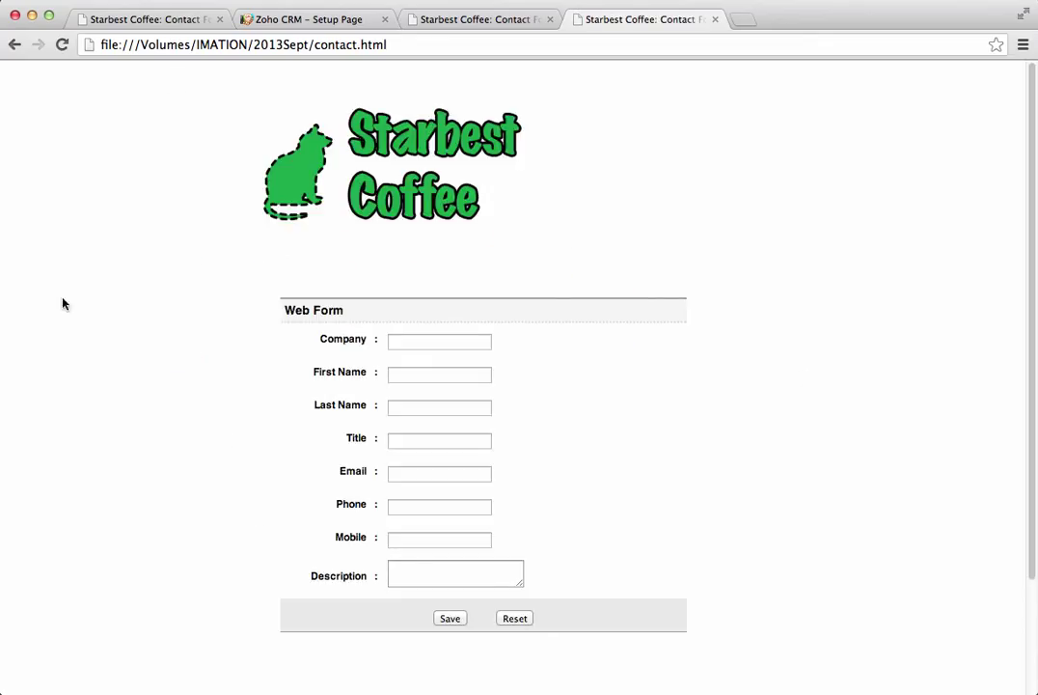
Step: Enter Company 7-11 Foods, the contact's first name, Title General Manager and their e-mail address
left_click(417, 342)
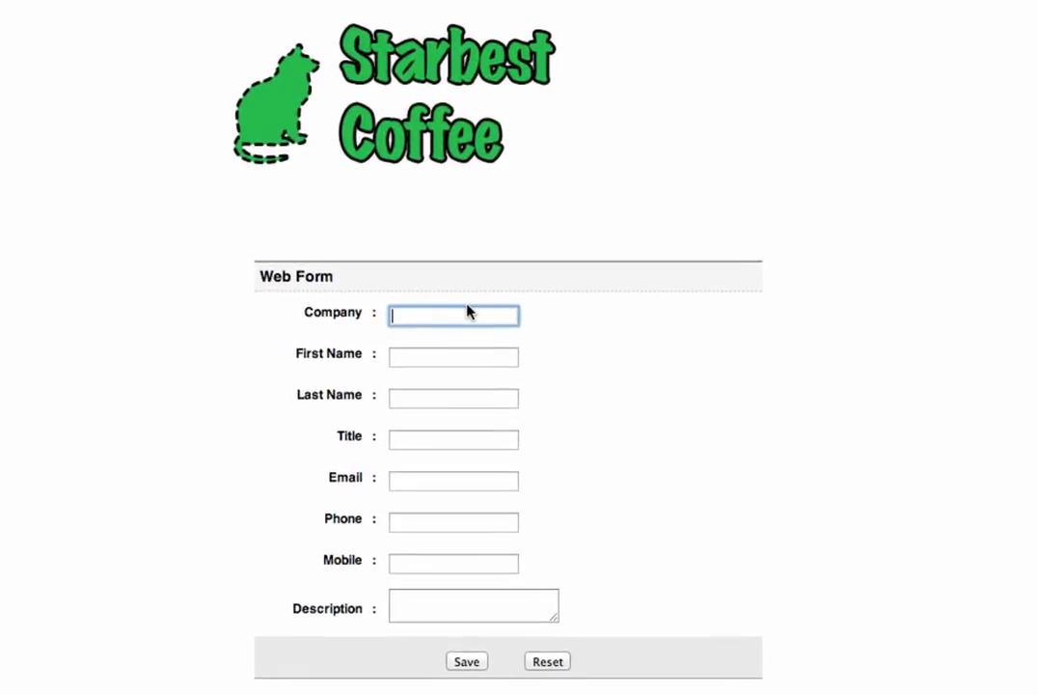
type("7-11 Foods")
key("Tab")
type("Tracy")
key("Tab")
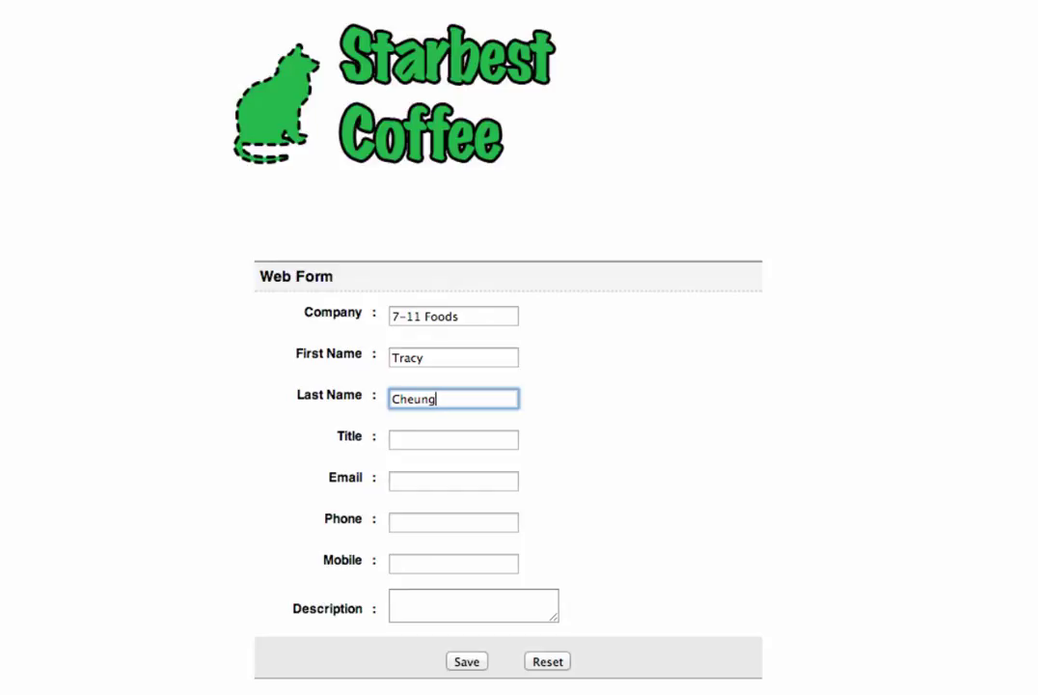
key("Tab")
type("General Manag")
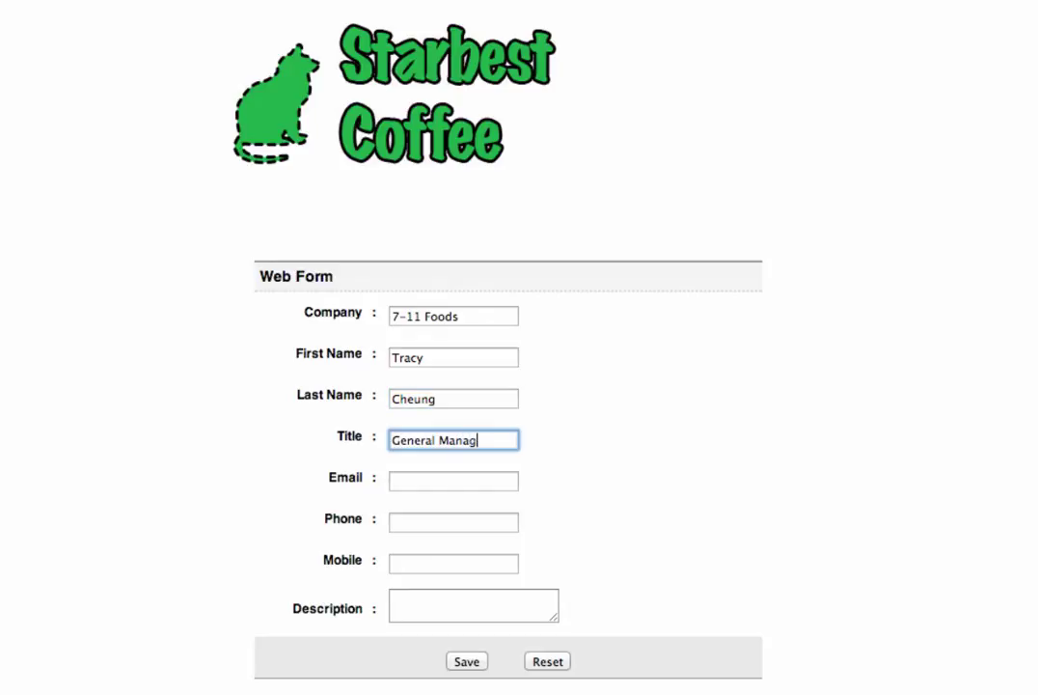
key("Tab")
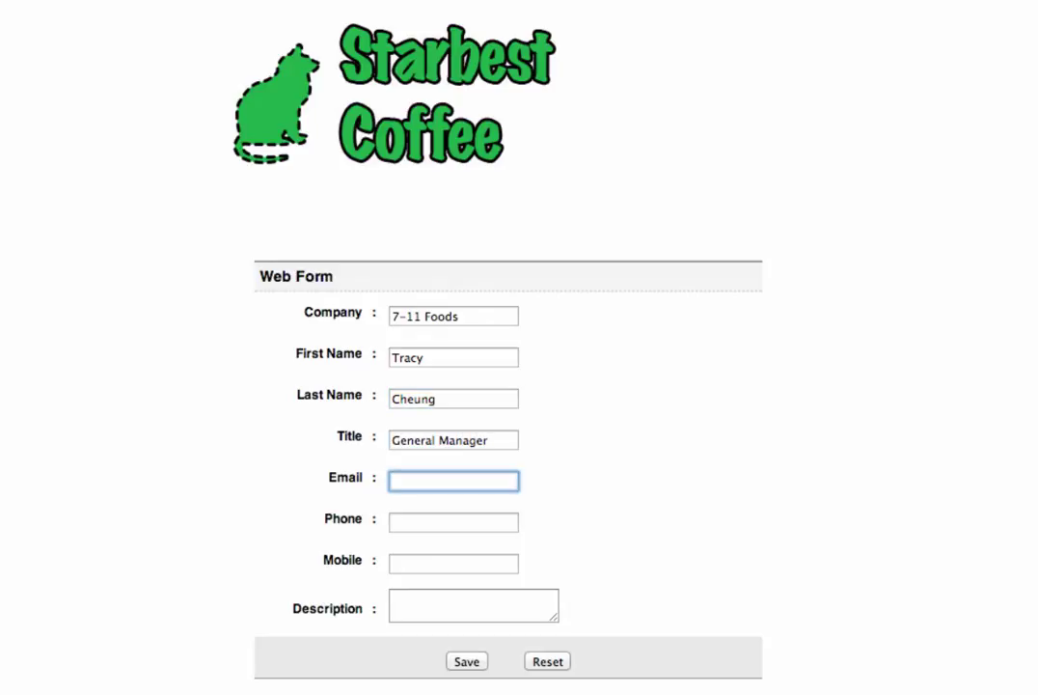
key("Tab")
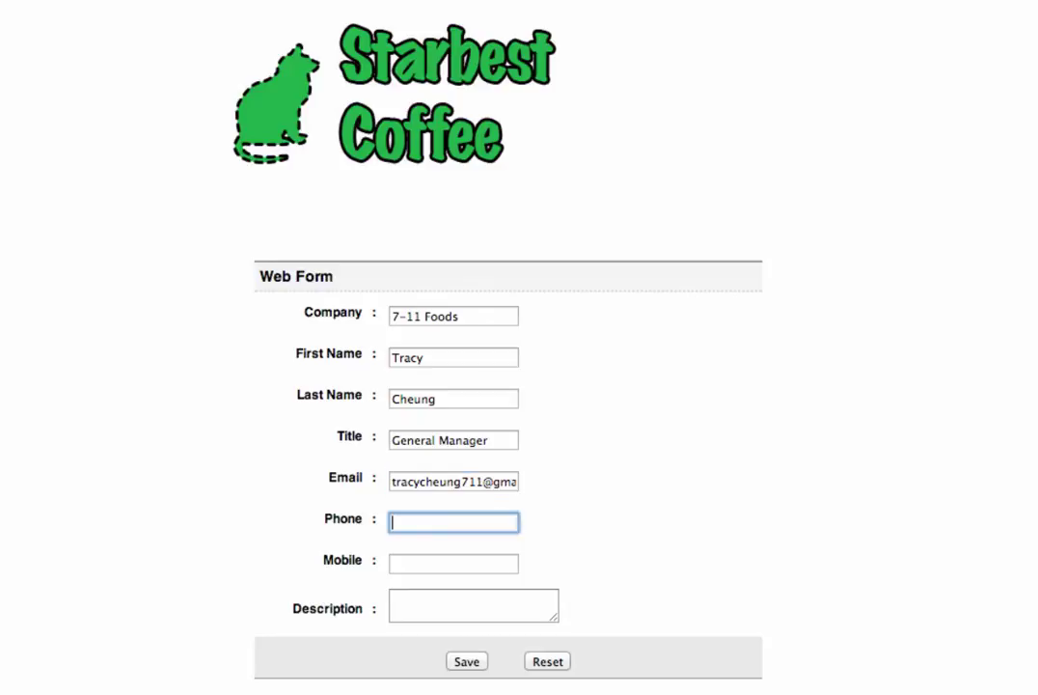
key("Tab")
key("Tab")
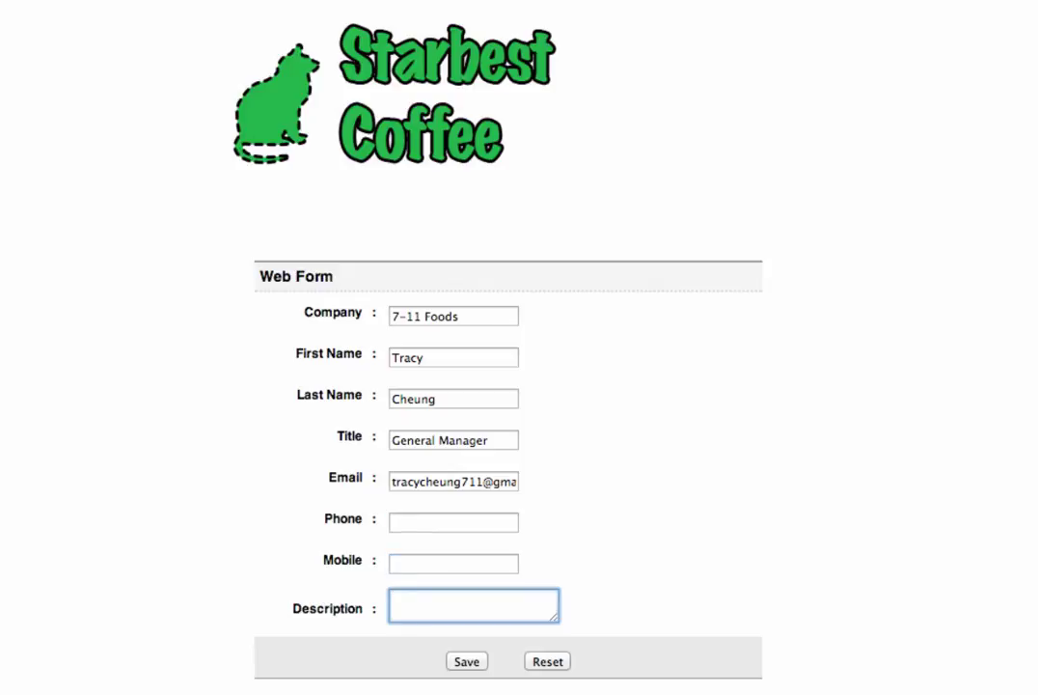
Step: Submit the test lead with the web form's Save button
left_click(474, 668)
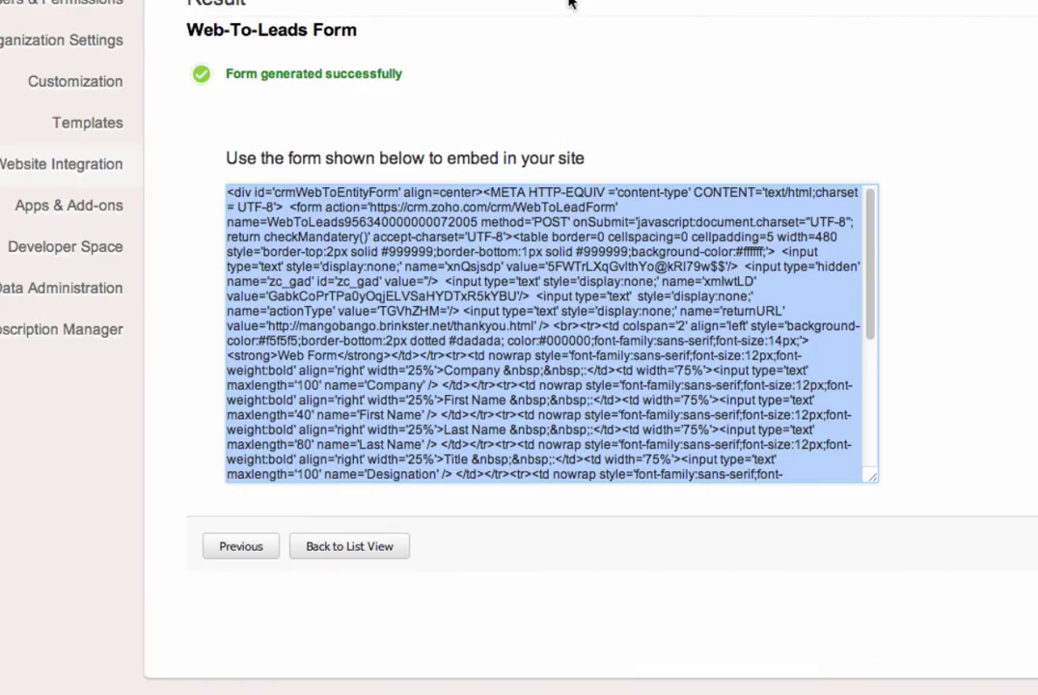
Step: Page through all 25 leads (1–10, 11–20, 21–25), then return to the first page
left_click(814, 77)
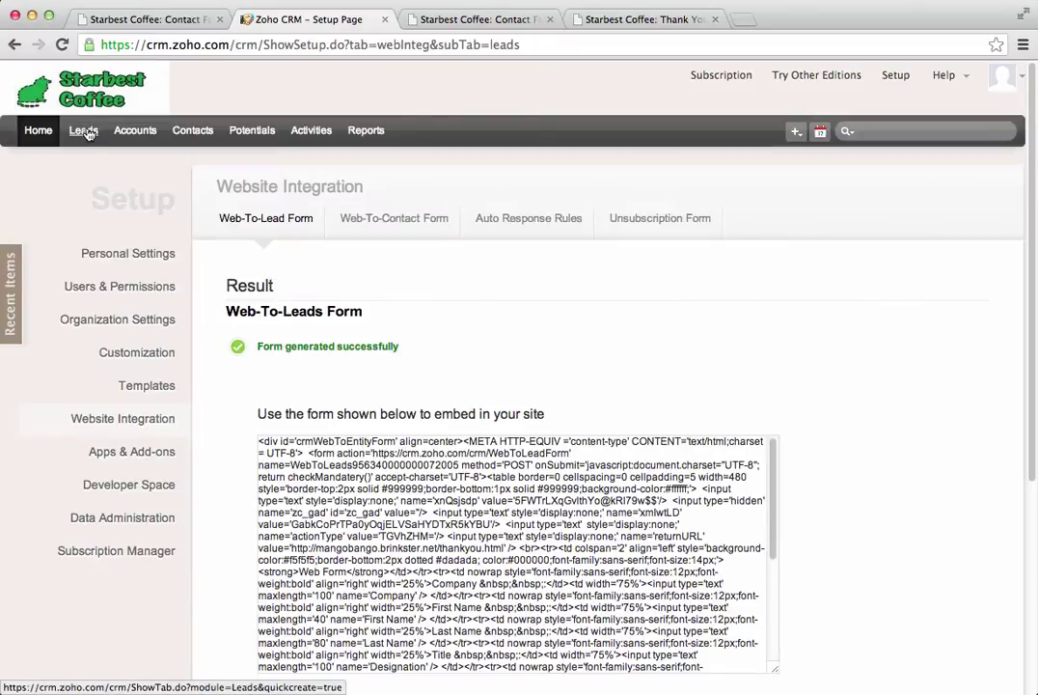
left_click(77, 122)
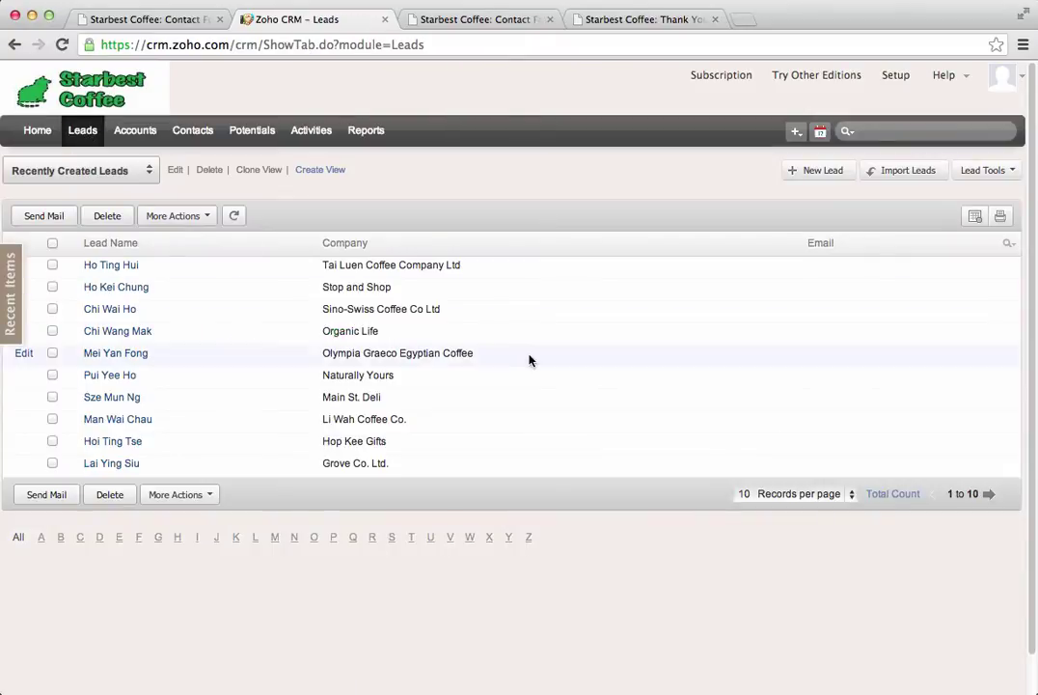
left_click(989, 495)
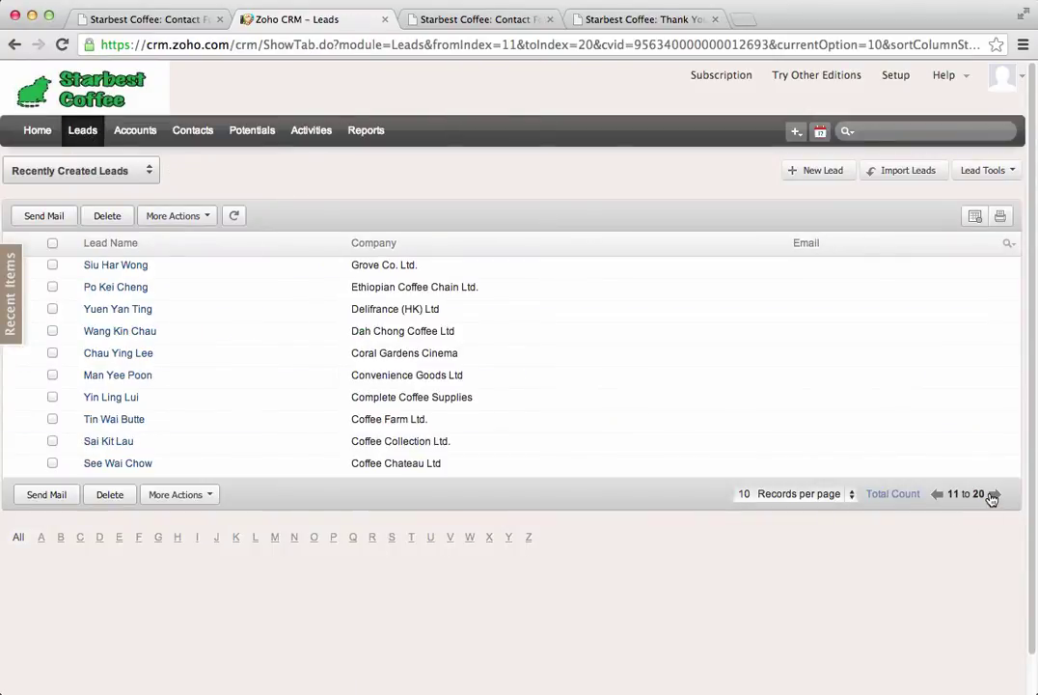
left_click(993, 495)
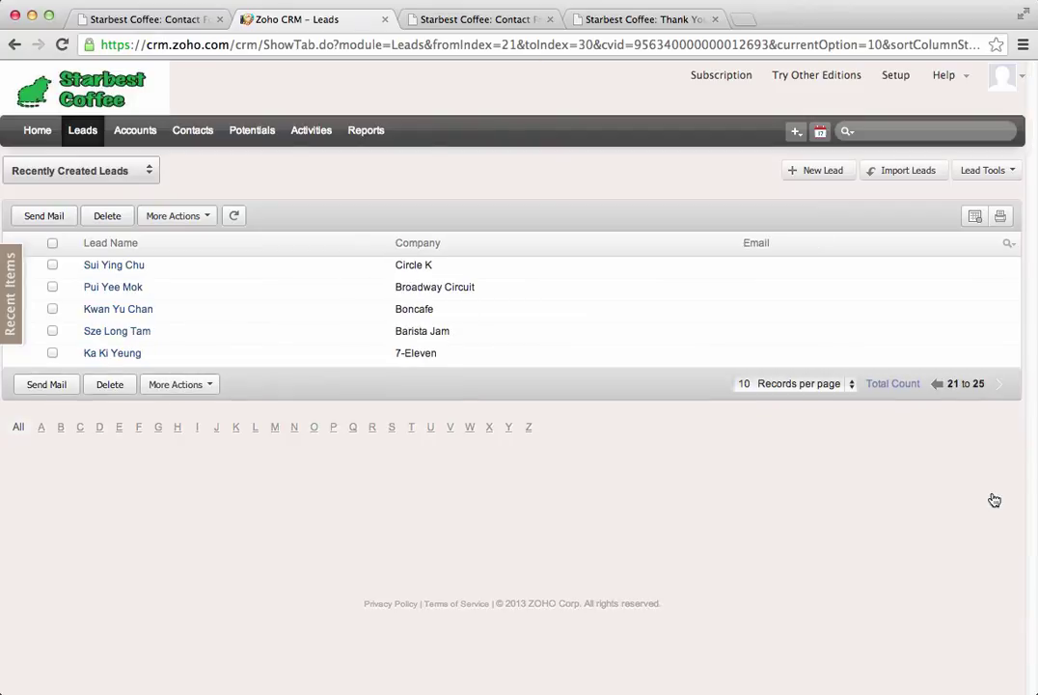
left_click(937, 384)
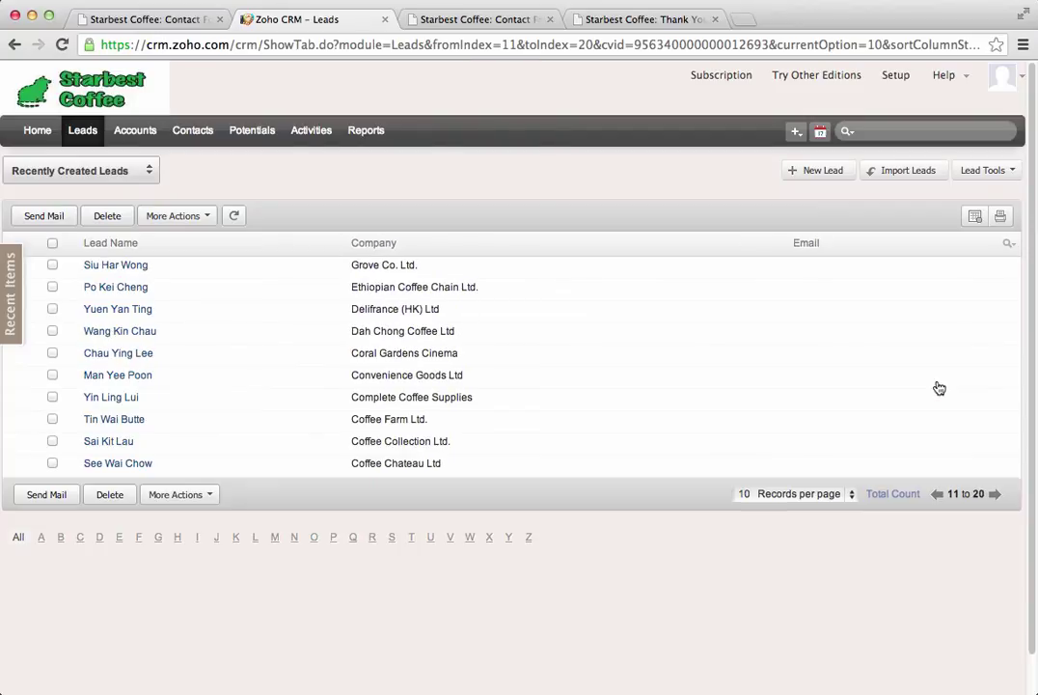
left_click(937, 494)
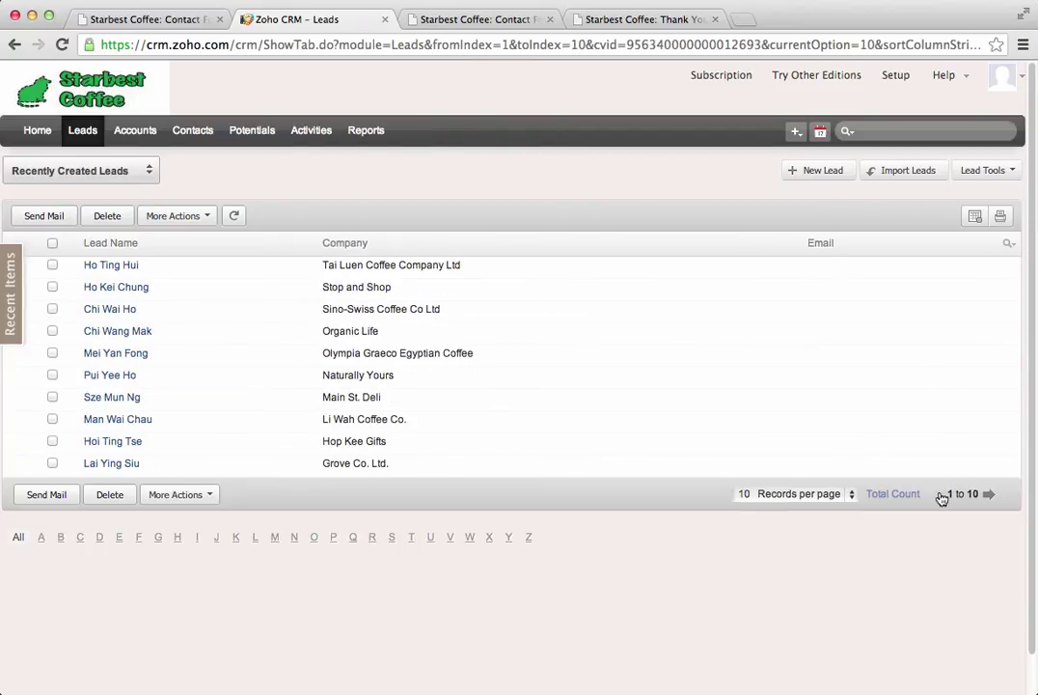
Step: Reload the Leads list and show the Lead Approval page with the 7-11 Foods lead from 09/24/2013
left_click(82, 131)
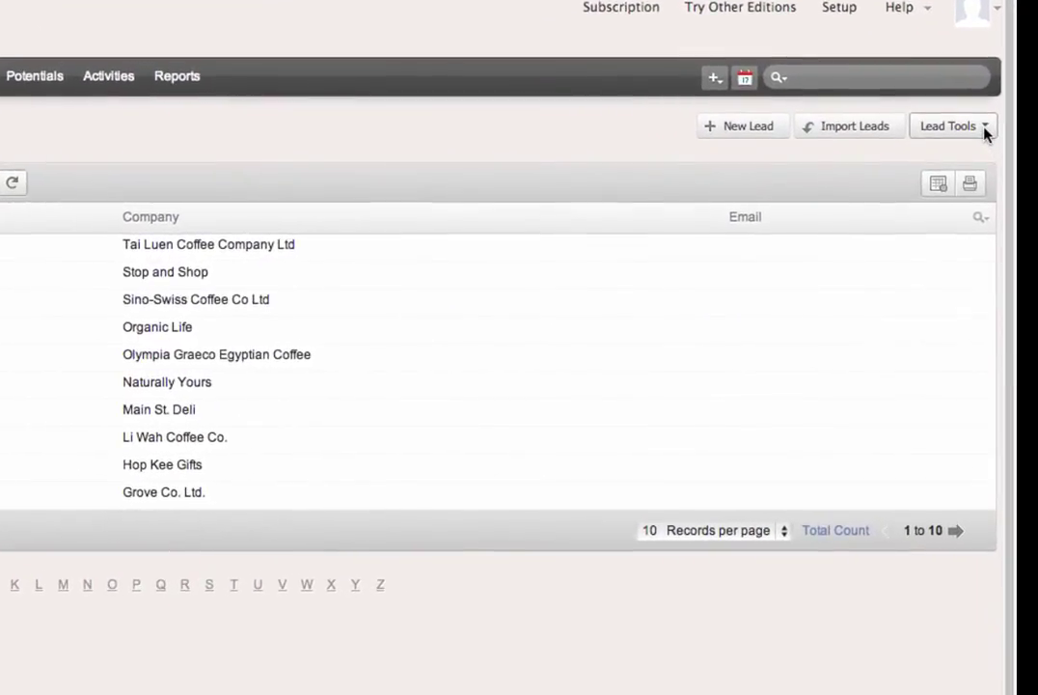
left_click(985, 131)
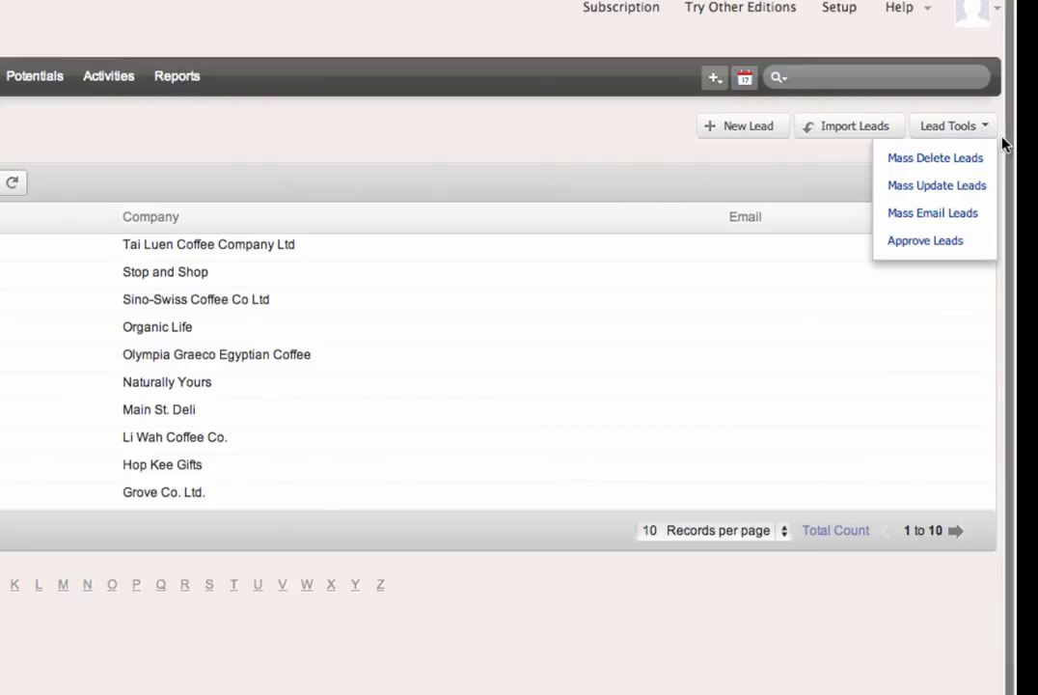
left_click(953, 249)
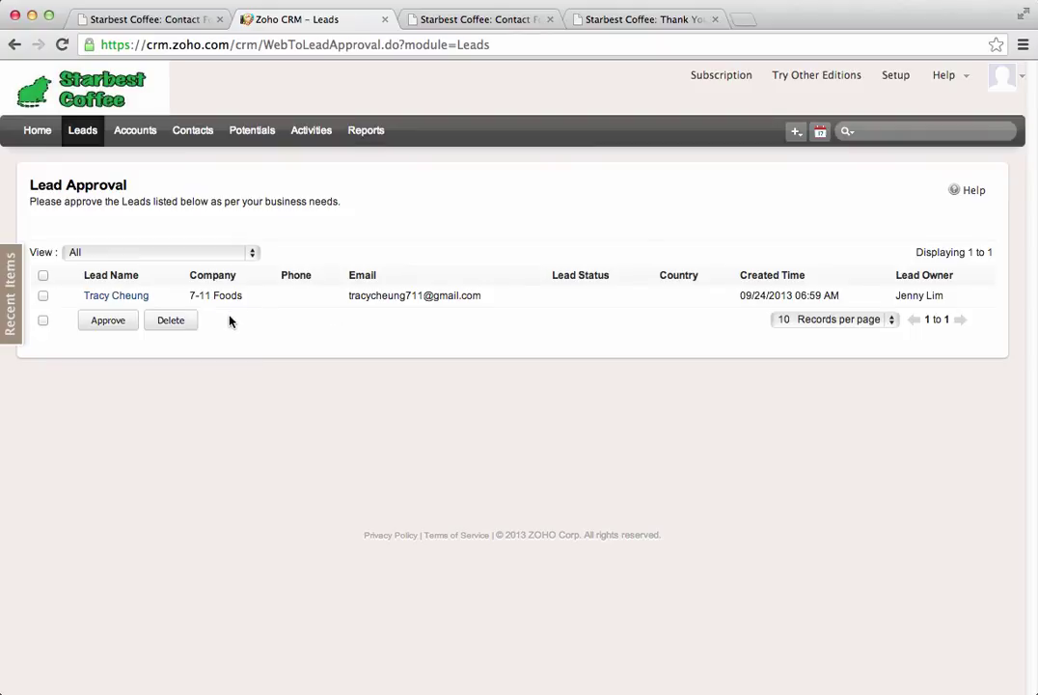
Step: Approve the 7-11 Foods web-form lead and confirm it tops the Recently Created Leads list
left_click(42, 296)
left_click(108, 320)
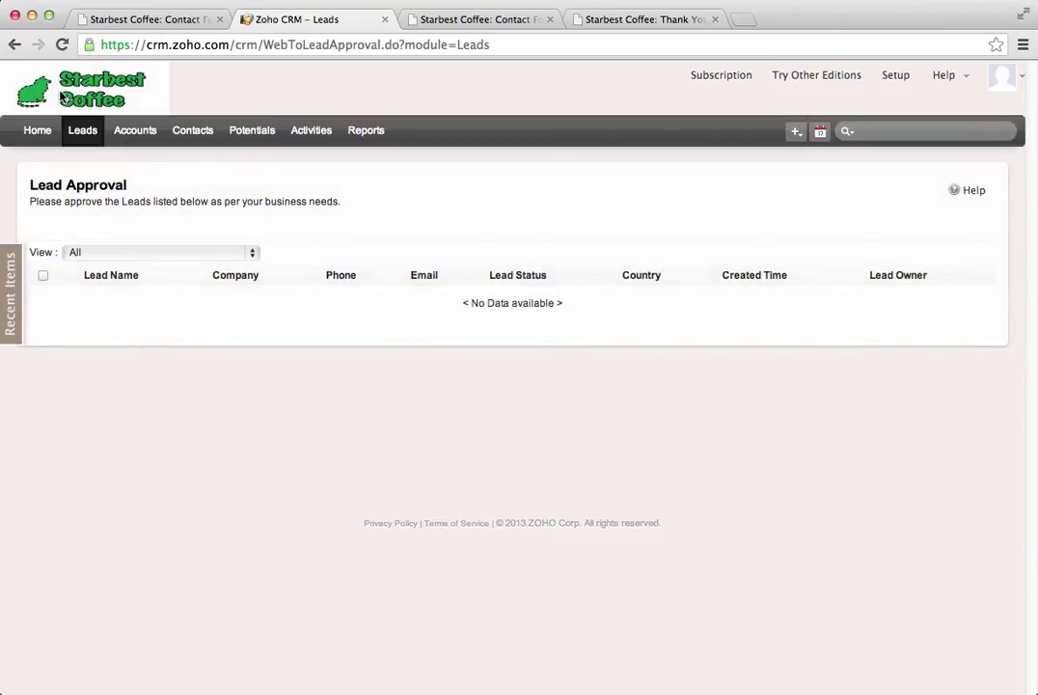
left_click(85, 131)
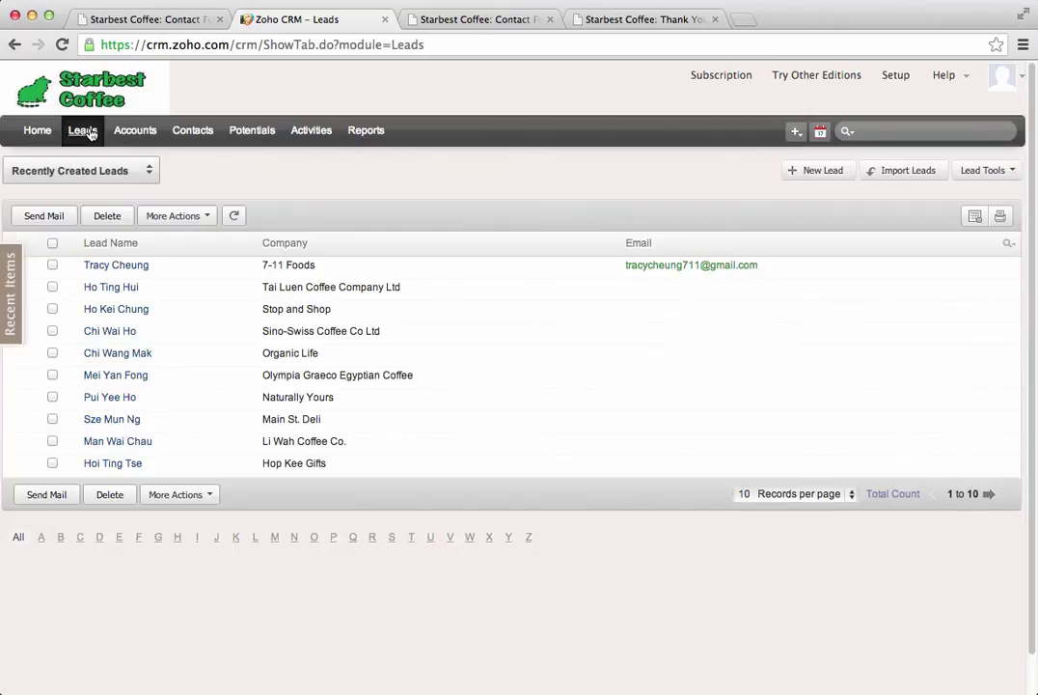
left_click(127, 272)
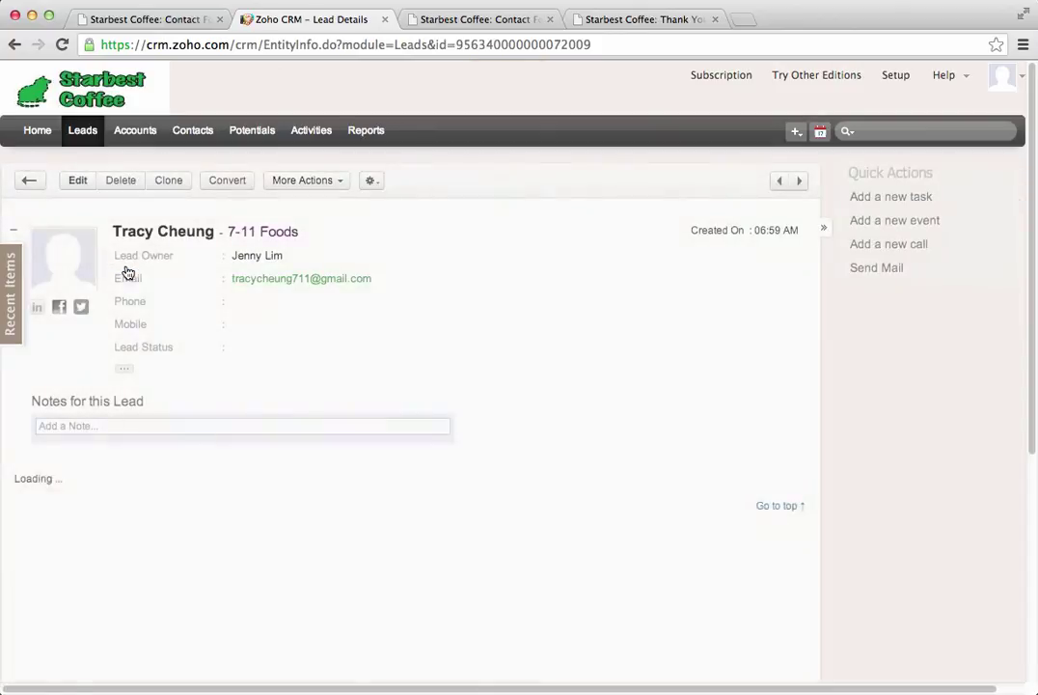
left_click(75, 182)
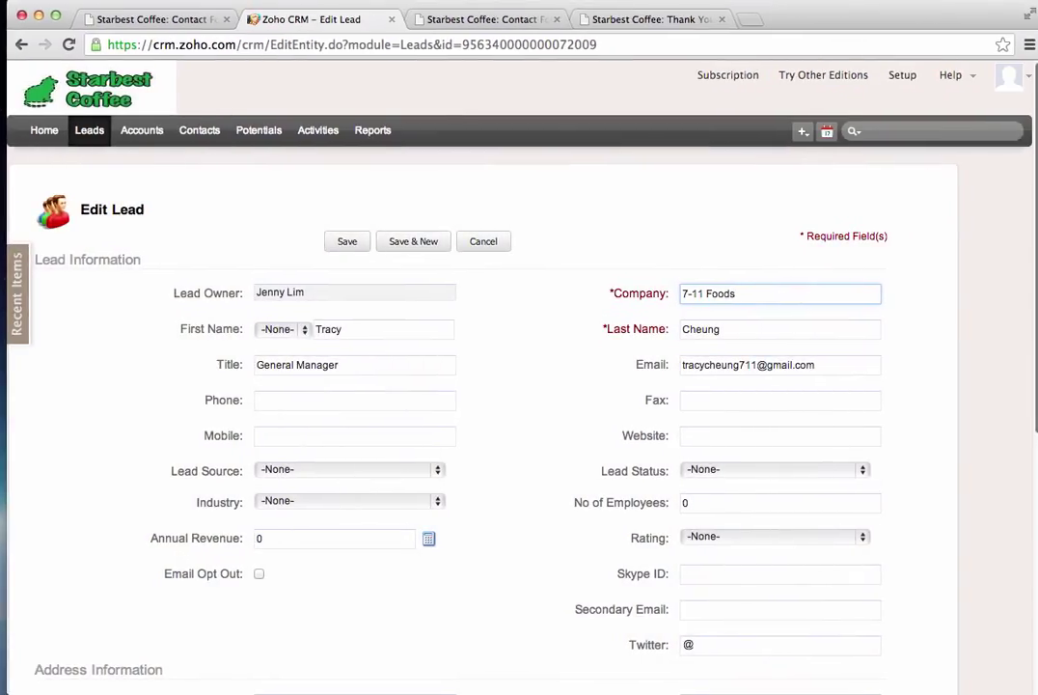
scroll(483, 435, "down", 5)
scroll(482, 435, "up", 5)
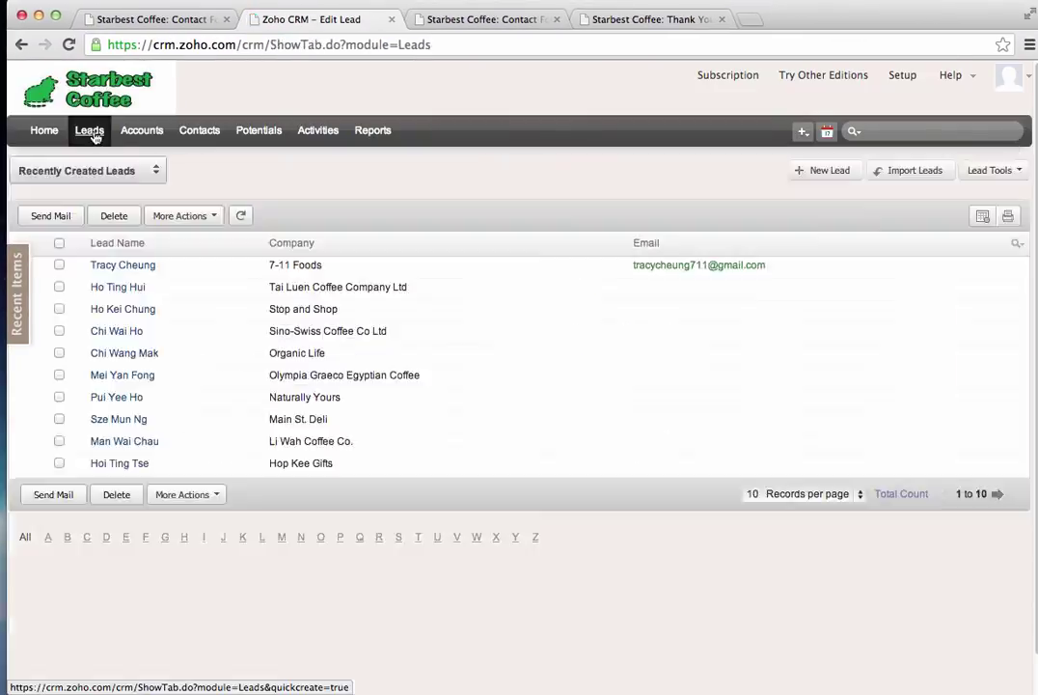